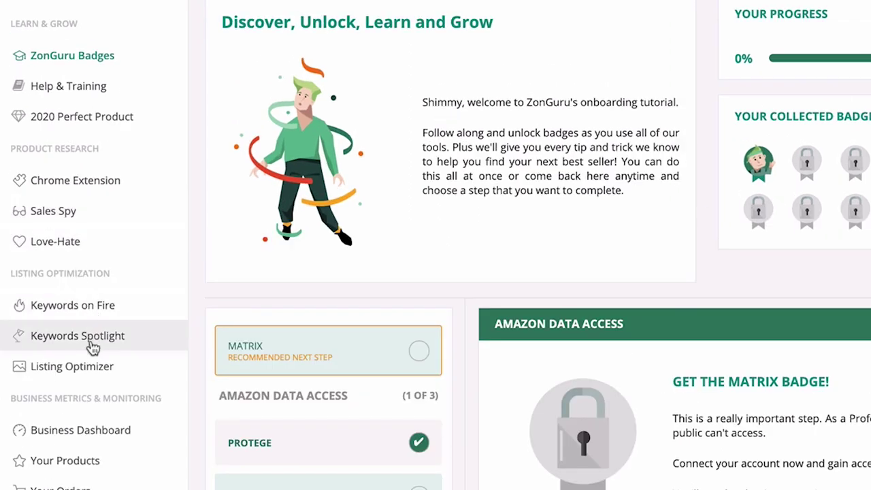
Step: Look through the list of ZonGuru tools, from Listing Optimization down to Recommended Services
scroll(93, 351, down, 1)
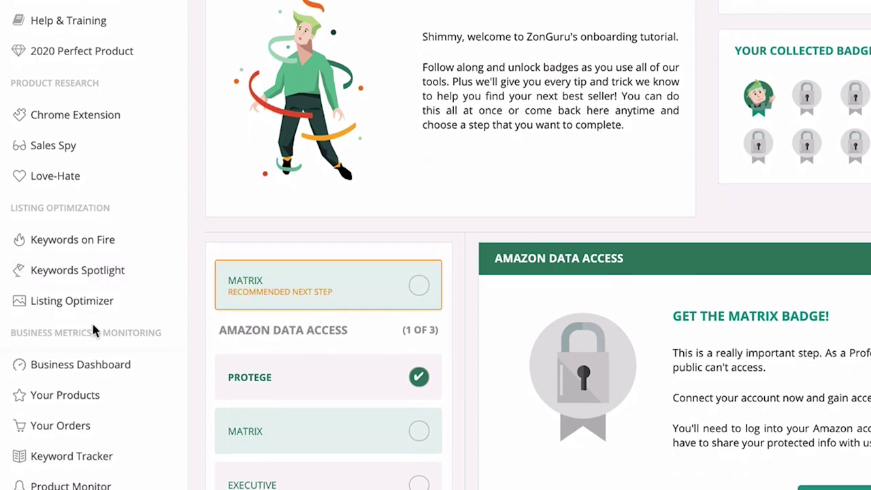
scroll(93, 311, down, 3)
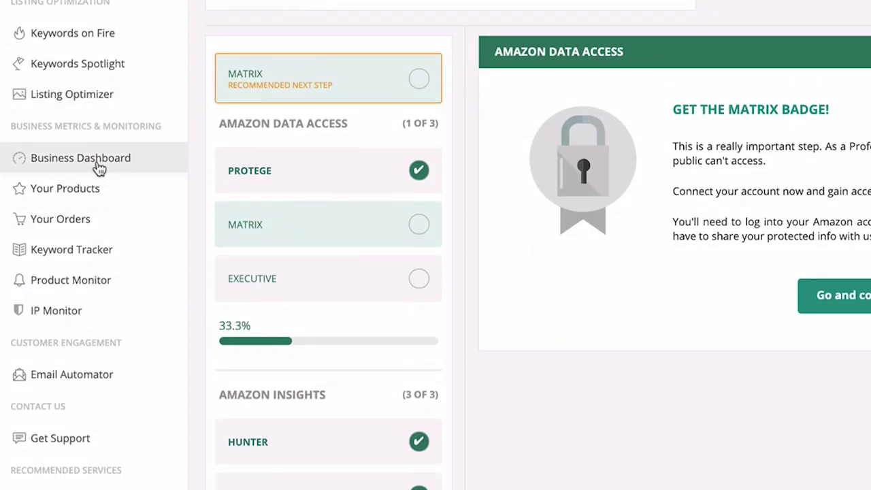
scroll(98, 168, down, 2)
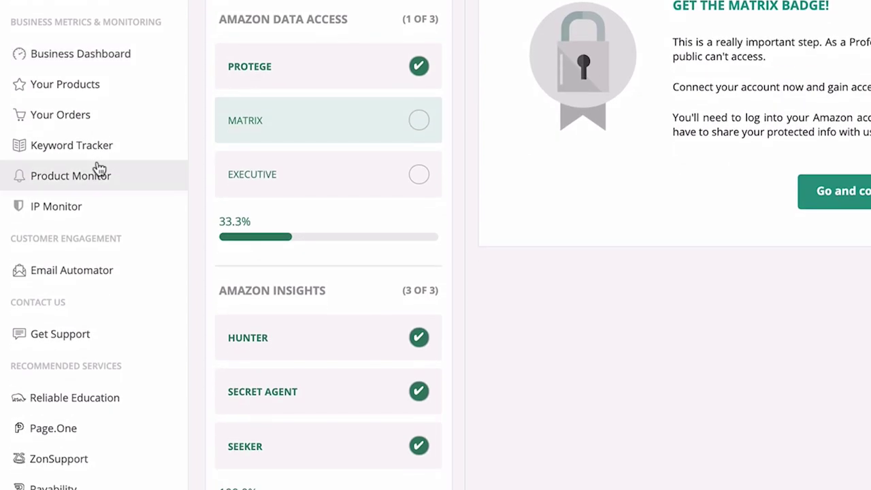
scroll(99, 168, down, 2)
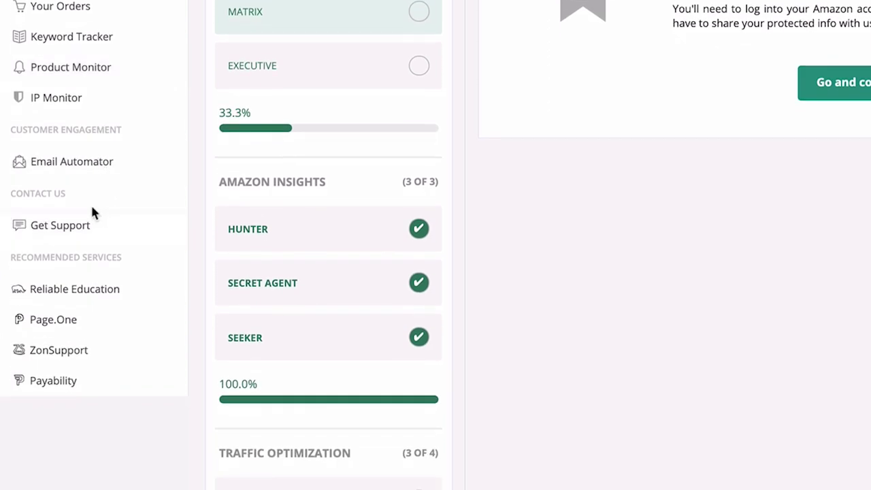
scroll(93, 213, down, 1)
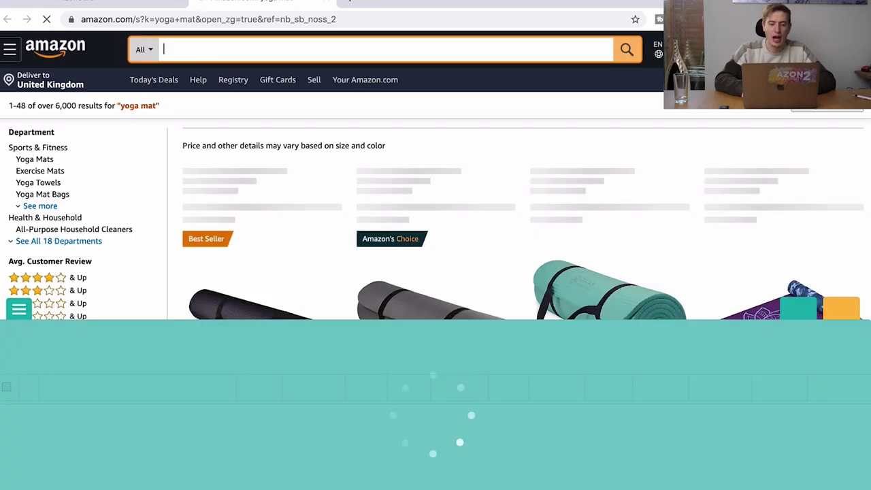
Step: Close the ZonGuru panel over the yoga mat results, then search Amazon for "back brace" and open ZonGuru on those results
click(850, 312)
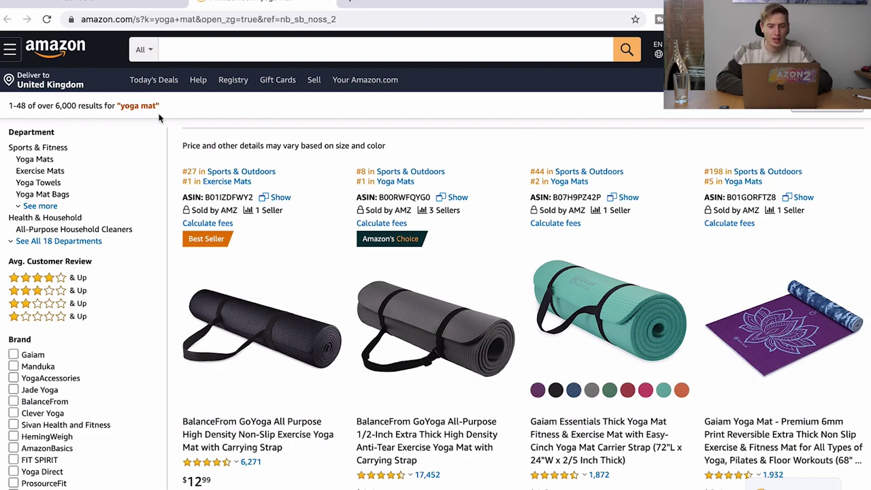
click(197, 48)
text(back)
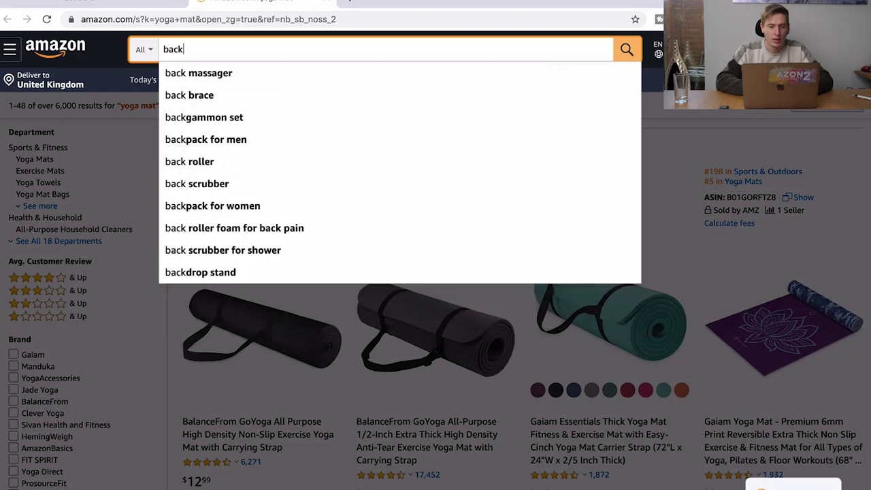
click(183, 100)
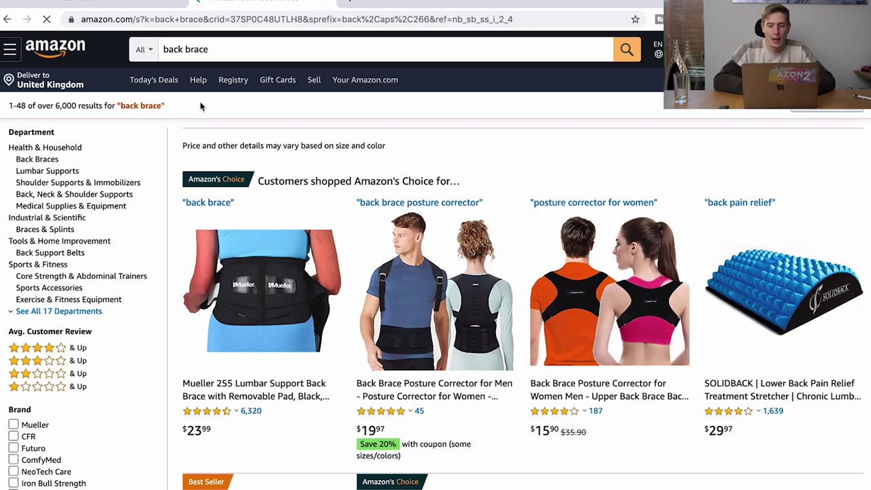
mouse_move(344, 476)
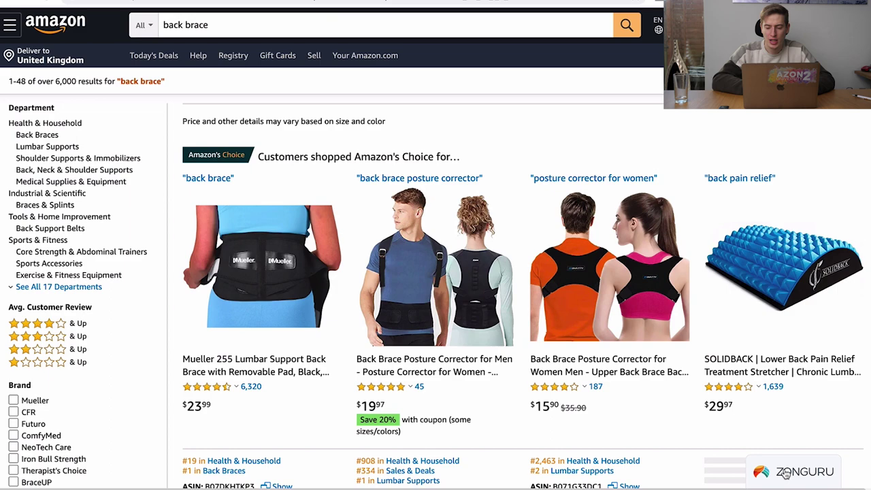
click(786, 474)
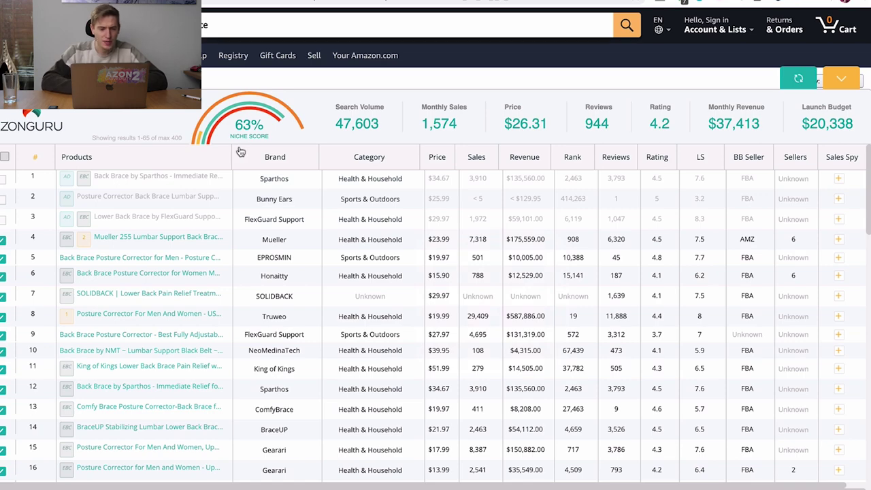
Step: Examine the back brace niche score, the product table with its revenue, rating, listing strength and seller columns, and the launch budget
mouse_move(257, 116)
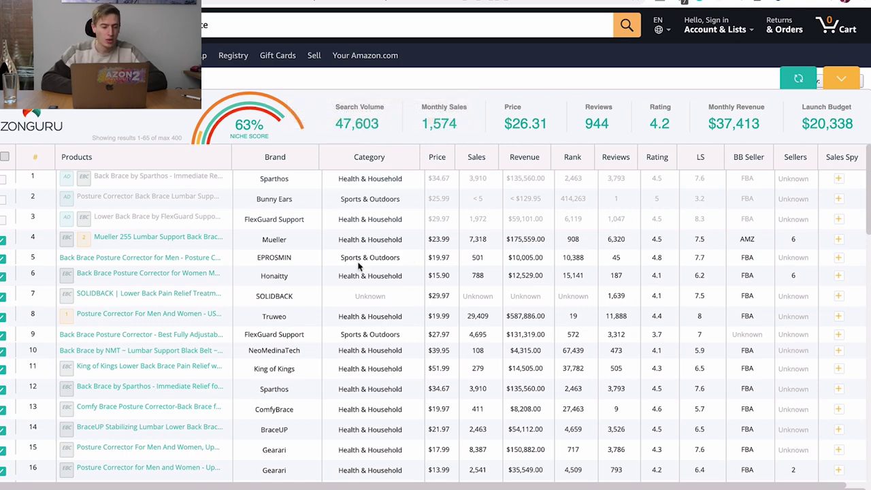
scroll(158, 282, down, 3)
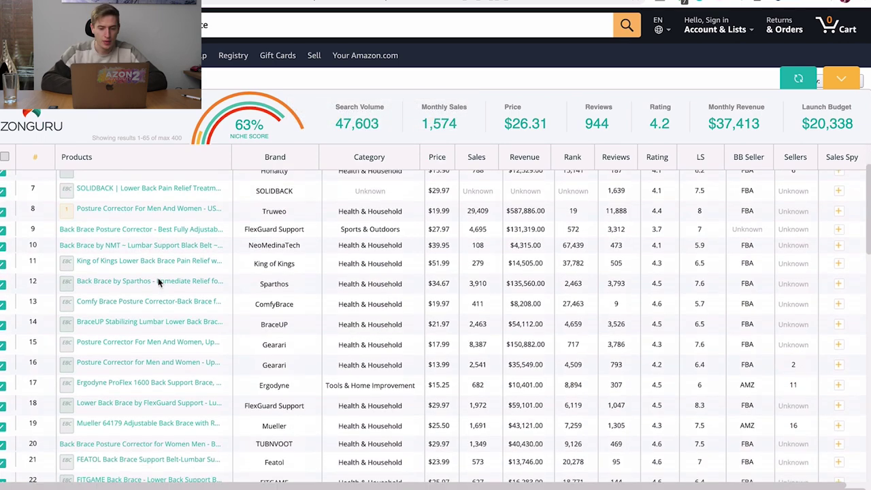
scroll(158, 282, up, 3)
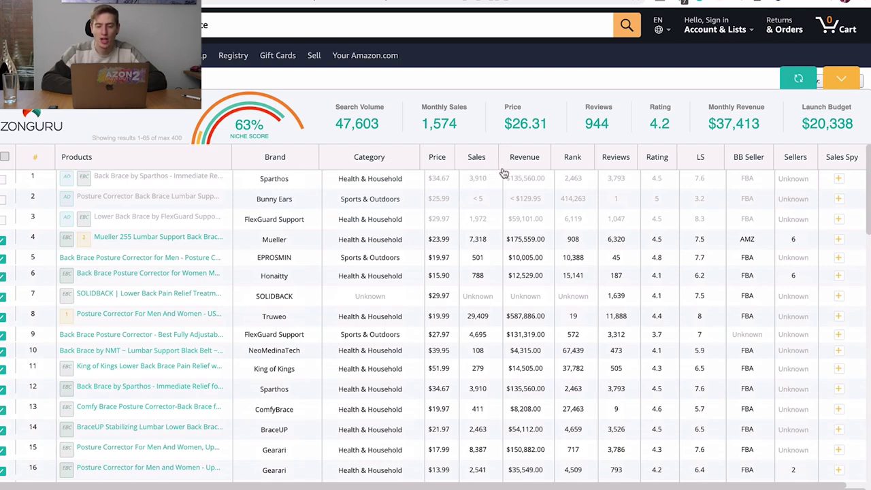
mouse_move(524, 166)
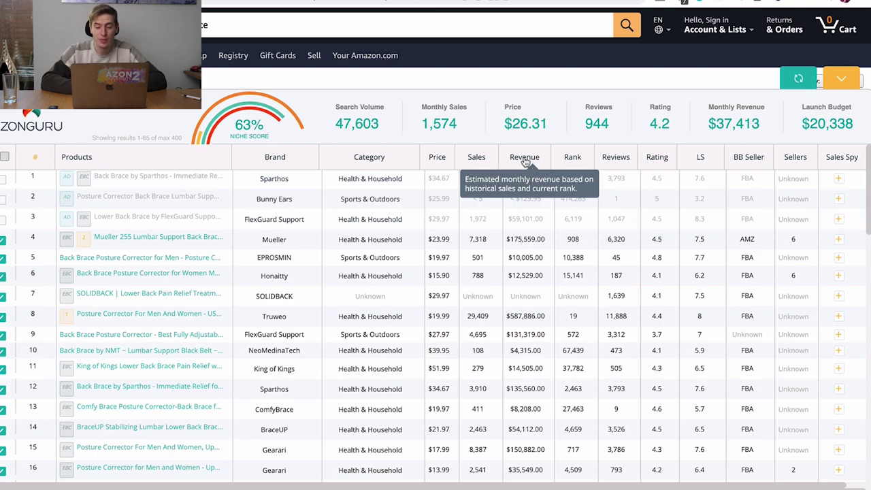
mouse_move(573, 162)
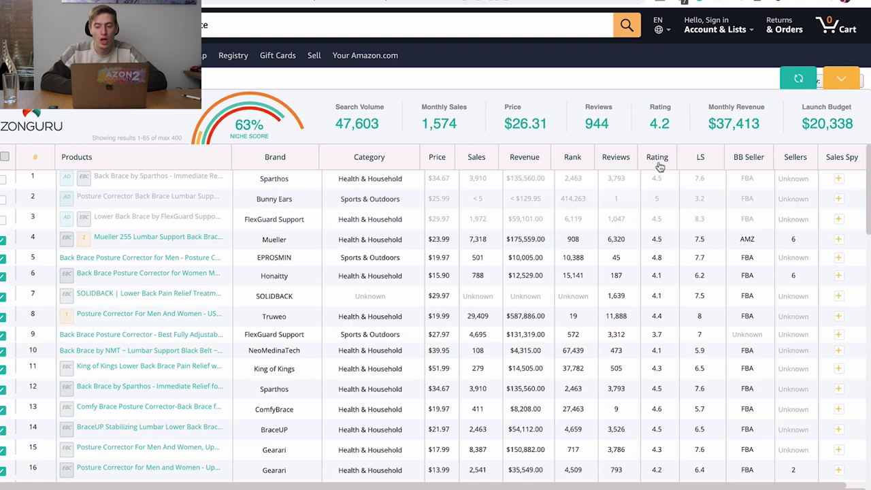
mouse_move(663, 164)
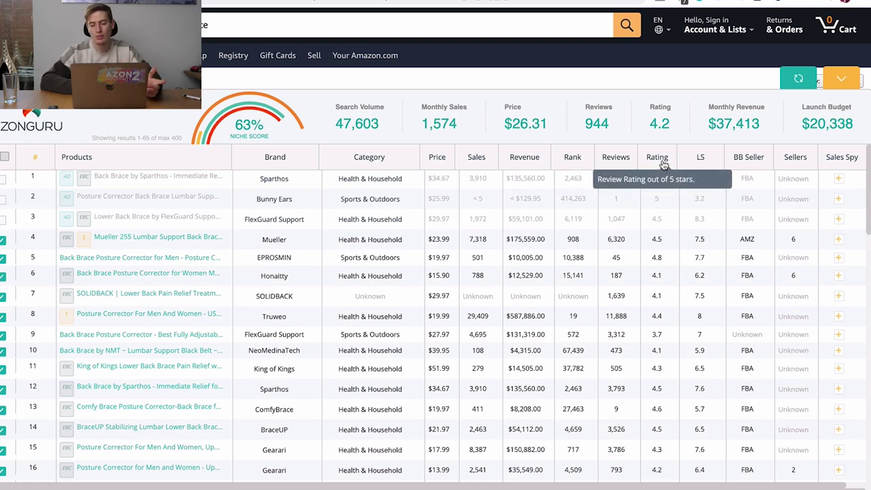
mouse_move(700, 160)
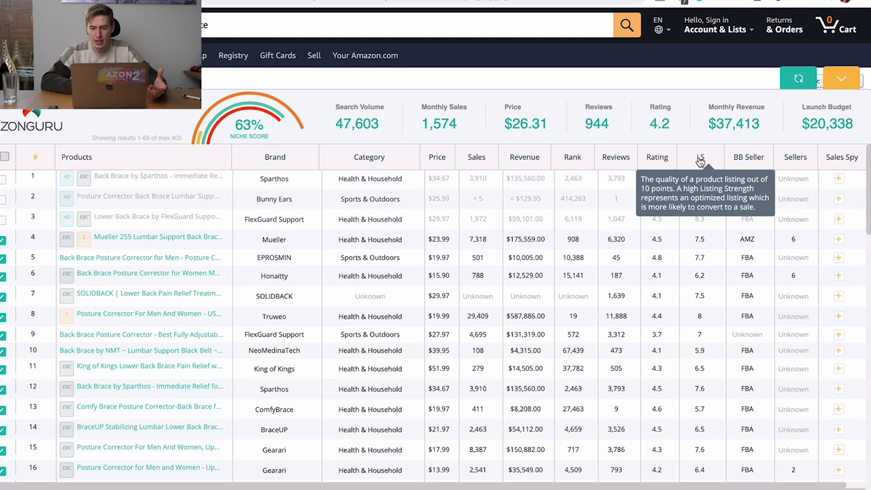
mouse_move(761, 163)
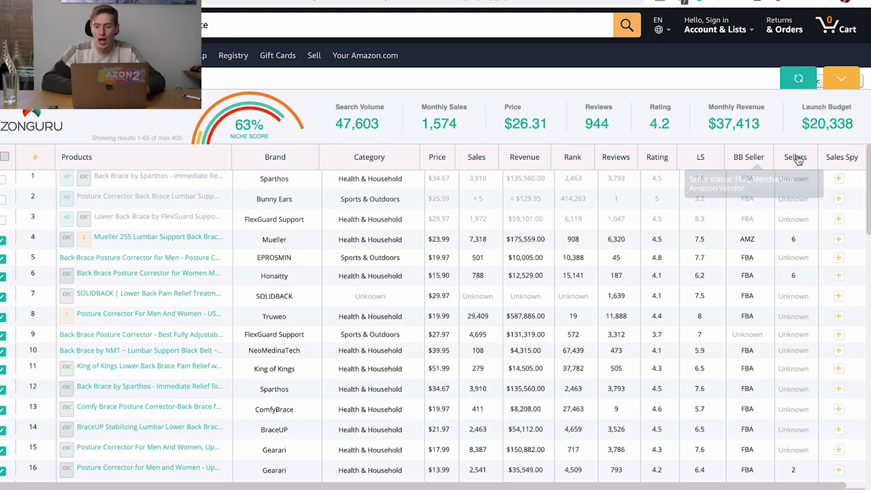
mouse_move(793, 164)
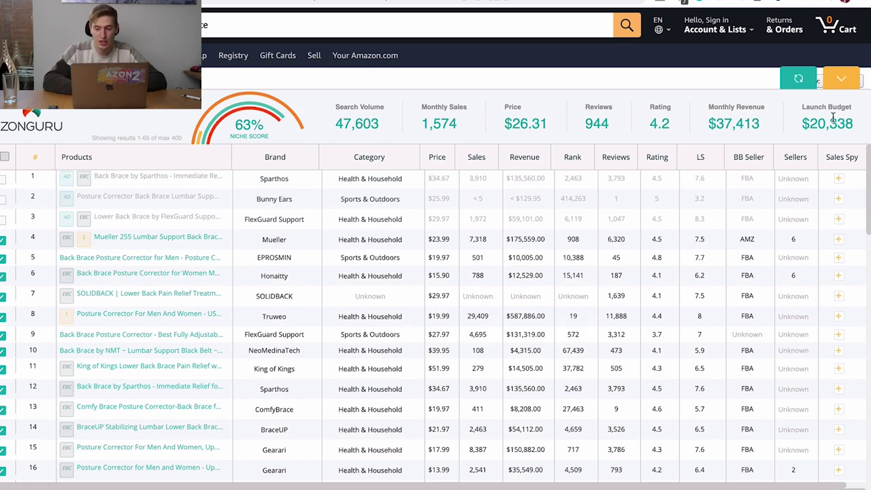
mouse_move(827, 104)
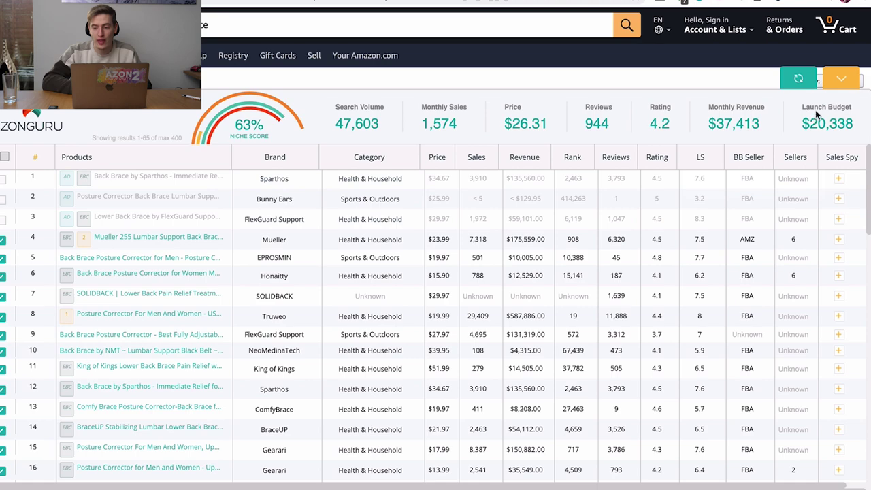
mouse_move(816, 108)
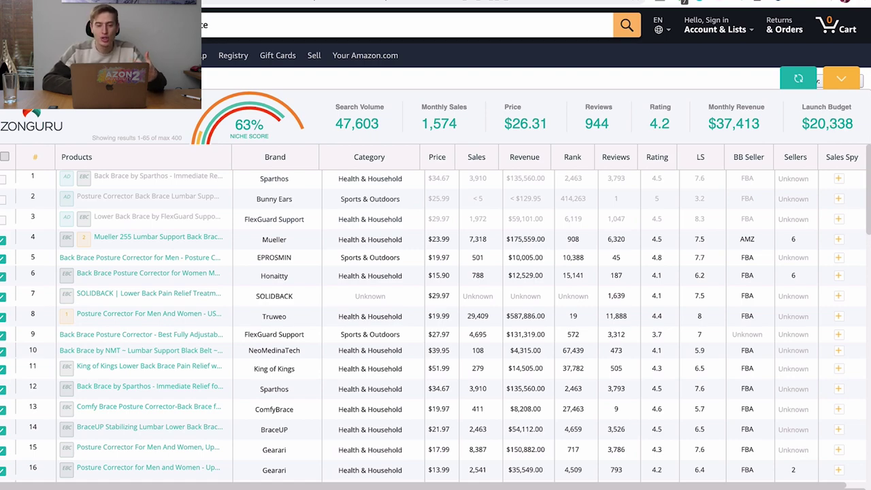
Step: Refine the Amazon search to "back brace for men" using the matching suggestion
click(214, 27)
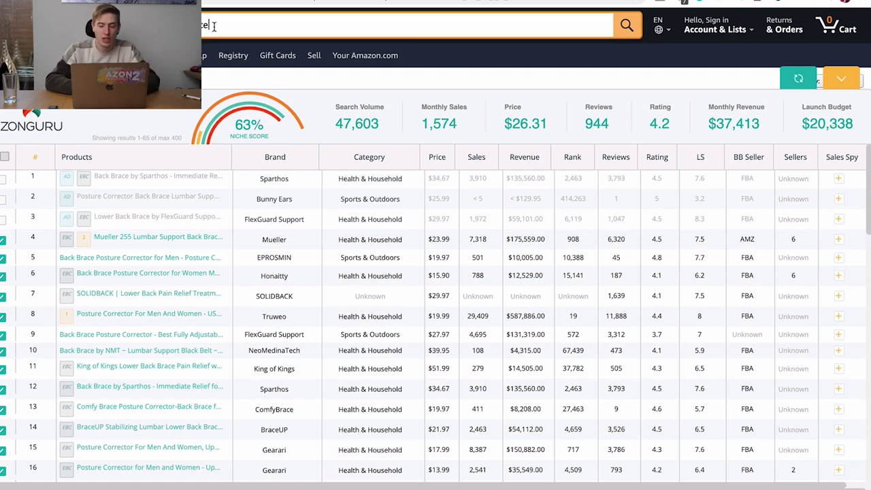
text(for men)
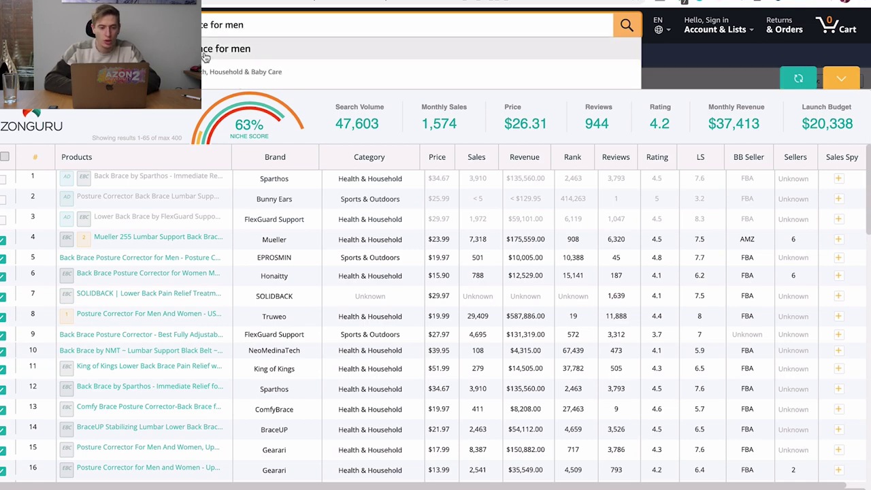
click(206, 57)
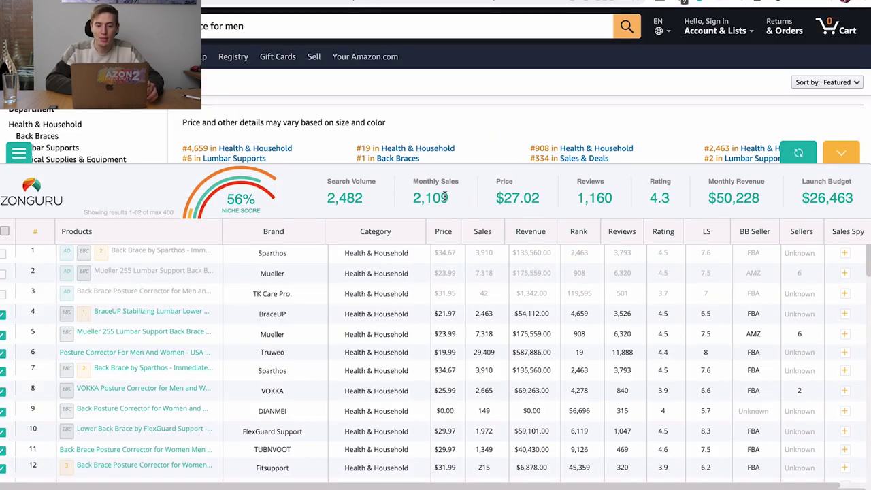
Step: Examine the search volume, average sales, price, reviews, revenue and niche score for "back brace for men", and look through its product list
drag(360, 203, 328, 204)
mouse_move(337, 185)
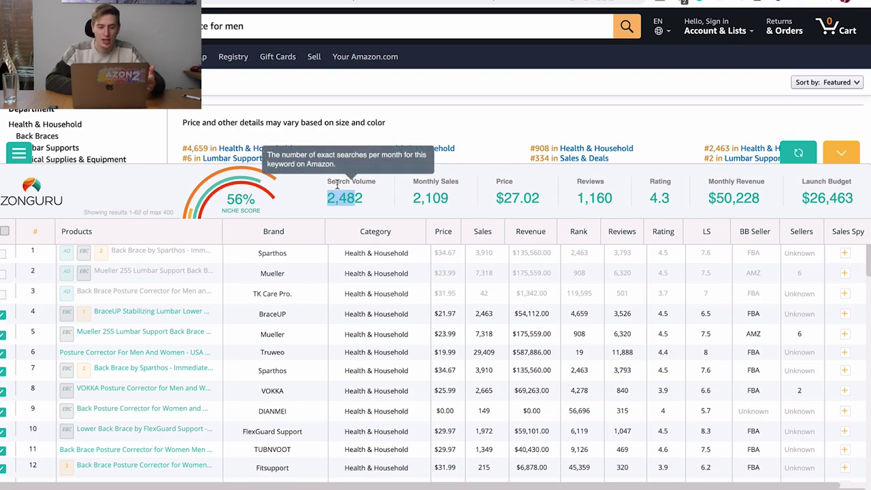
mouse_move(422, 177)
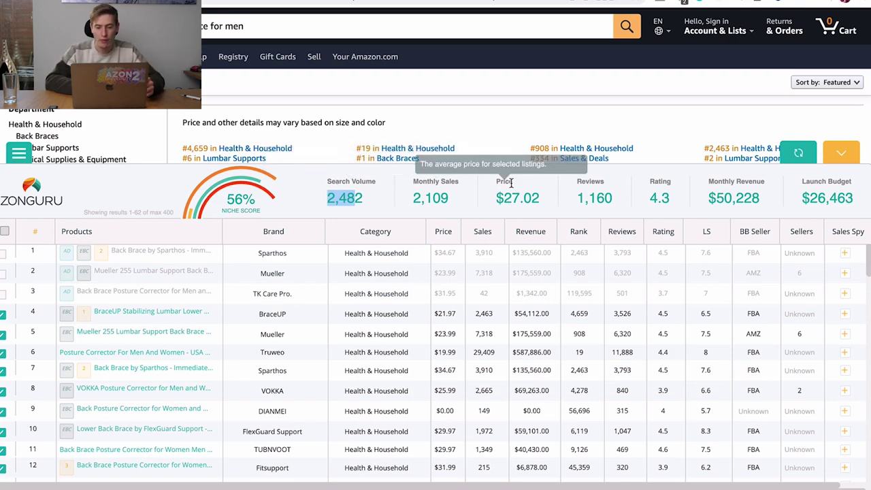
mouse_move(581, 185)
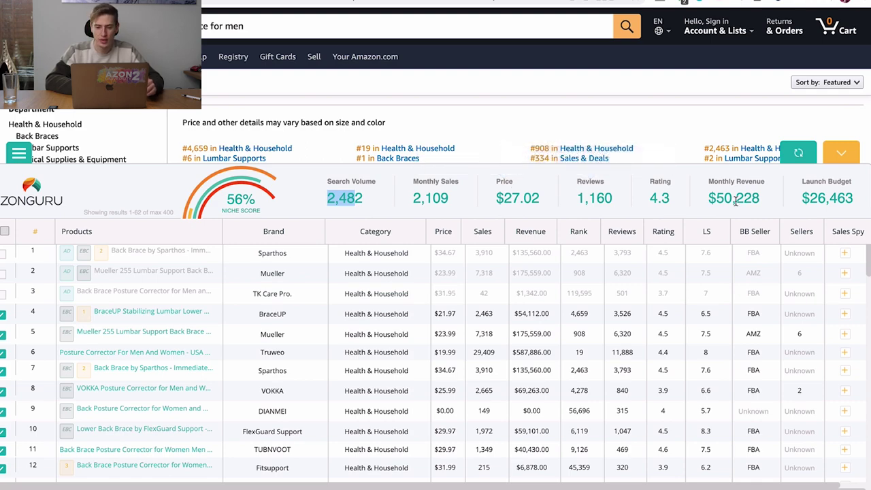
mouse_move(741, 180)
mouse_move(217, 191)
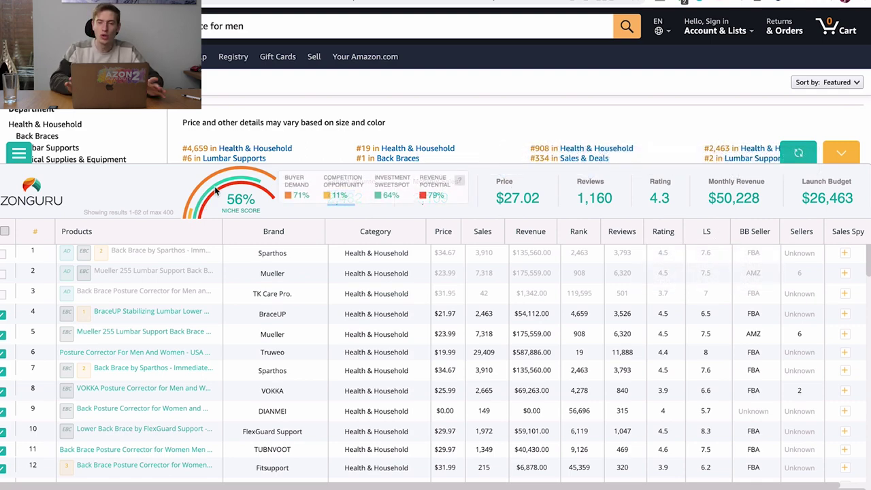
scroll(240, 374, down, 10)
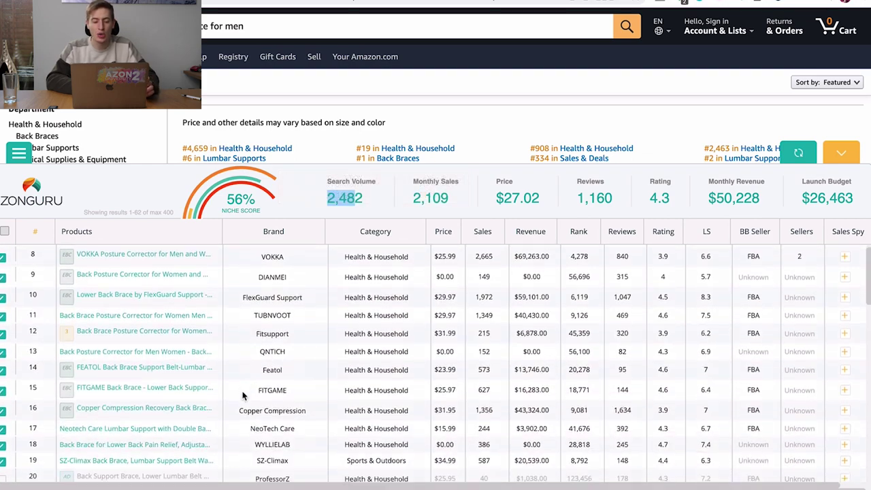
scroll(243, 394, down, 6)
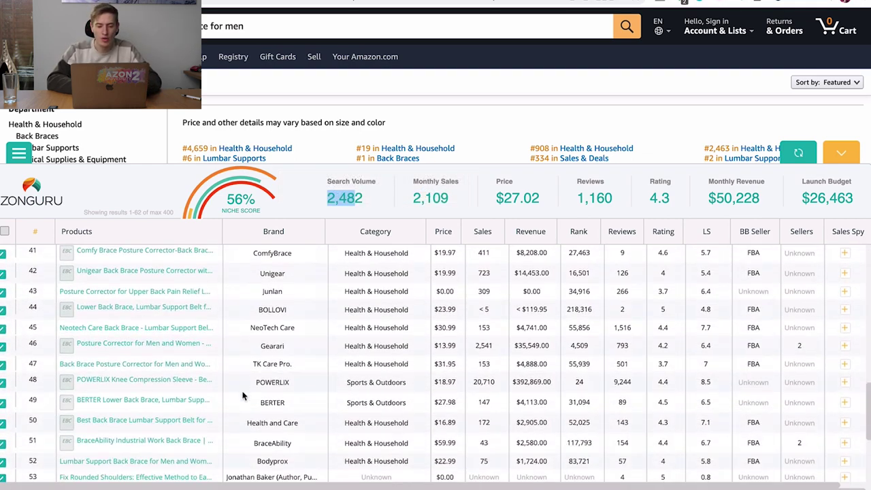
scroll(243, 394, up, 17)
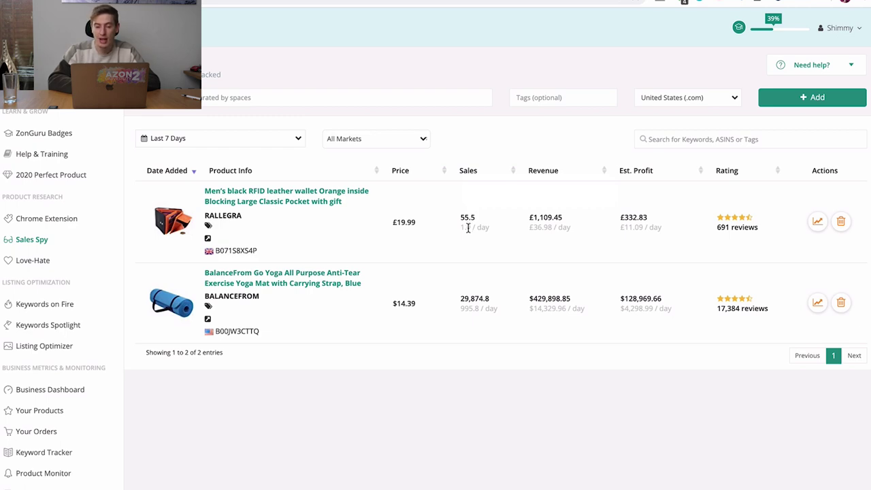
Step: Review the RFID leather wallet's revenue, estimated profit and rating in Sales Spy, and view its sales history chart before collapsing it
drag(567, 219, 528, 216)
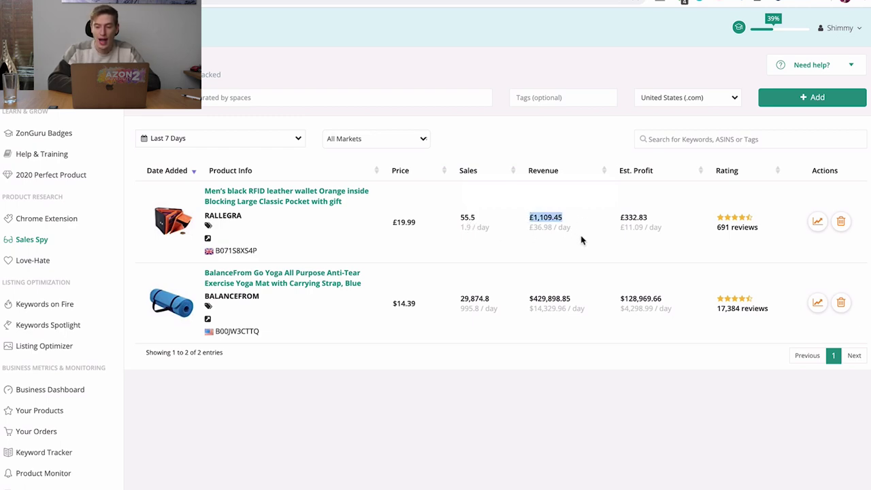
drag(638, 215, 620, 216)
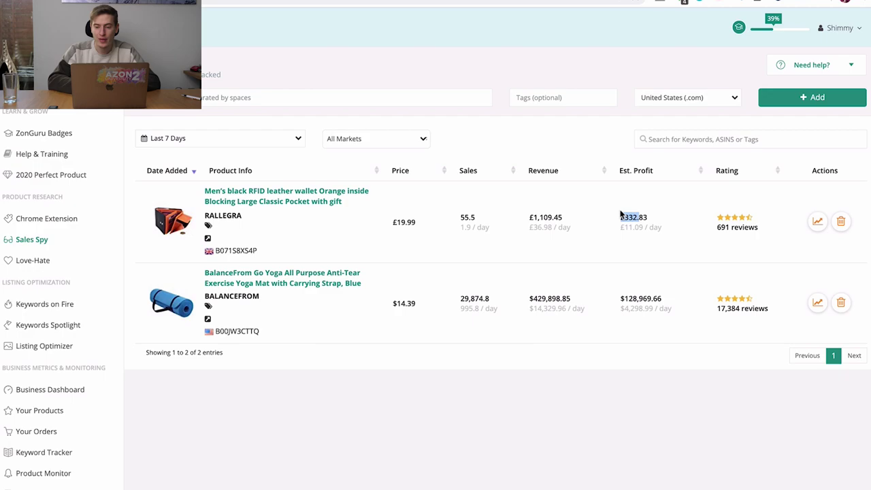
click(736, 221)
click(817, 221)
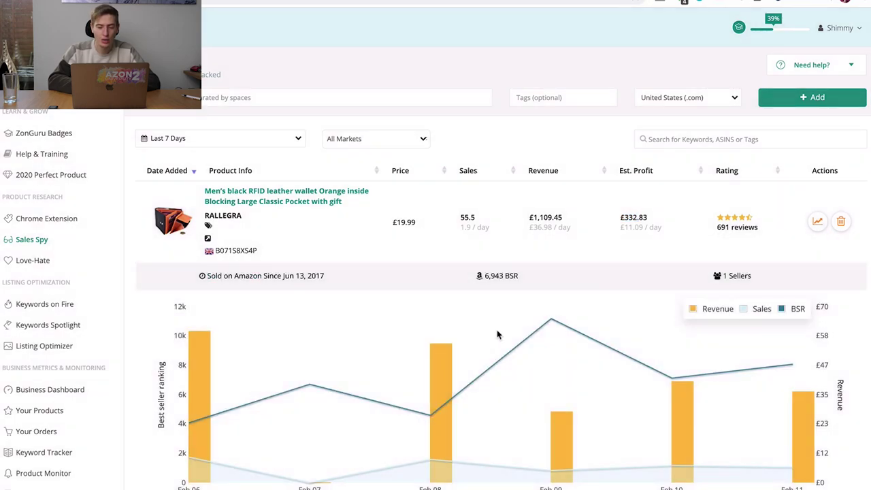
click(818, 222)
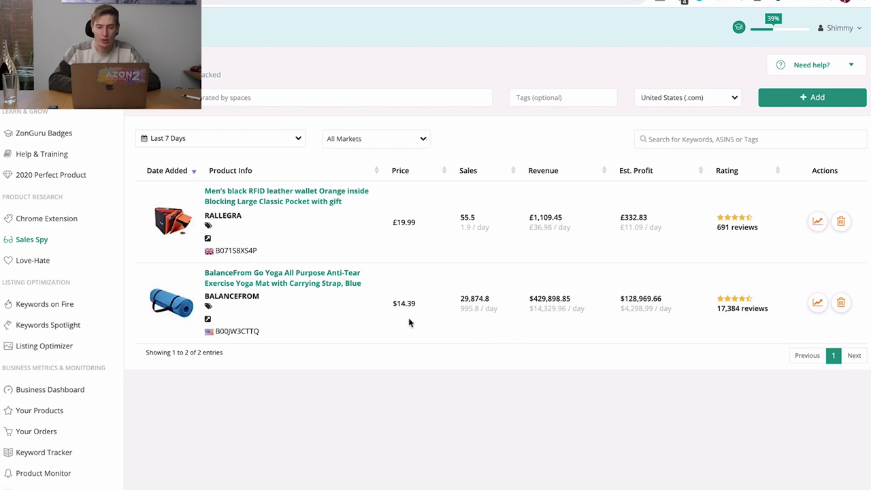
Step: Review the BalanceFrom yoga mat's daily sales, revenue and price in Sales Spy, and view its sales history chart before collapsing it
double_click(463, 309)
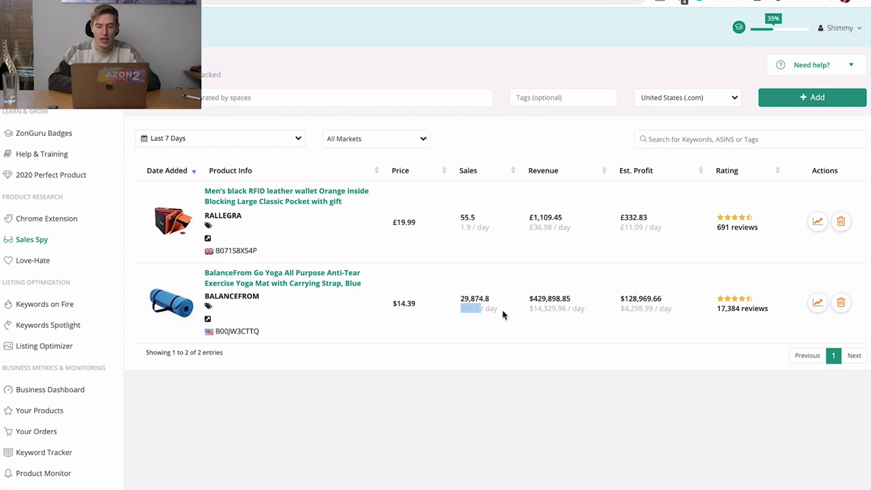
drag(529, 298, 661, 300)
drag(421, 302, 402, 303)
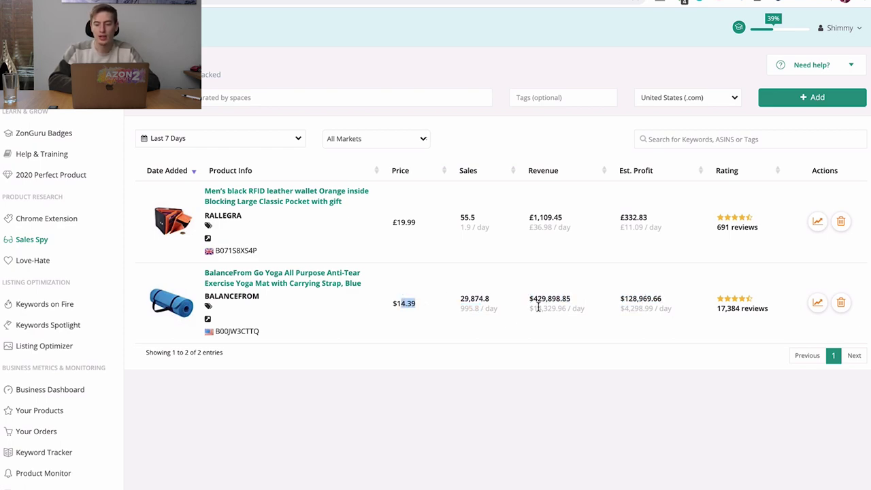
click(817, 302)
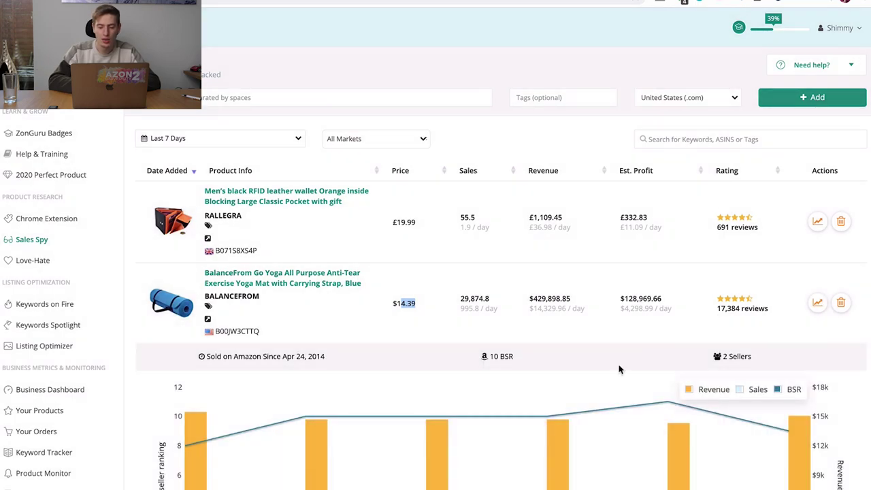
scroll(618, 369, down, 1)
click(816, 282)
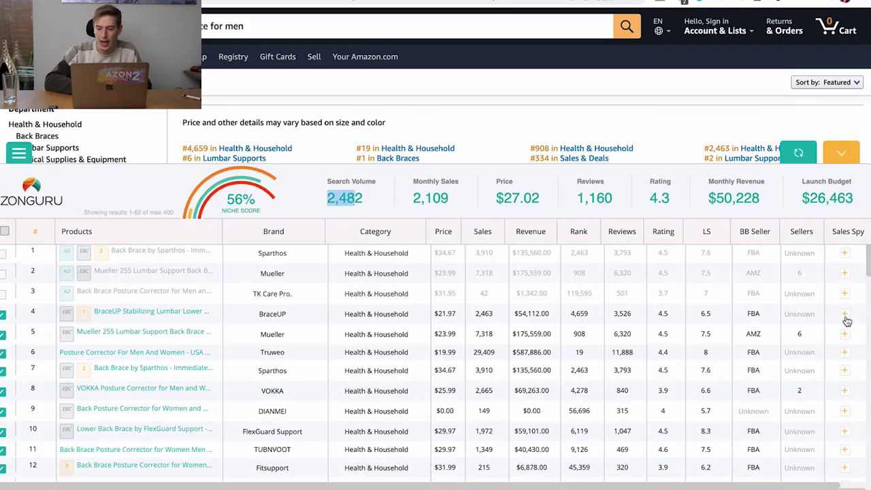
Step: Add the BraceUP, Mueller 255 and Truweo products from the "back brace for men" results to Sales Spy, and review their tracked entries there
click(844, 334)
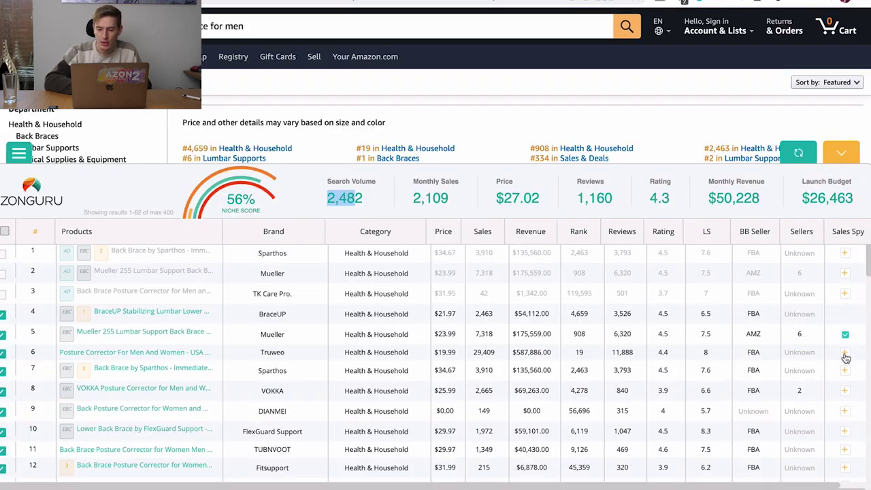
click(844, 353)
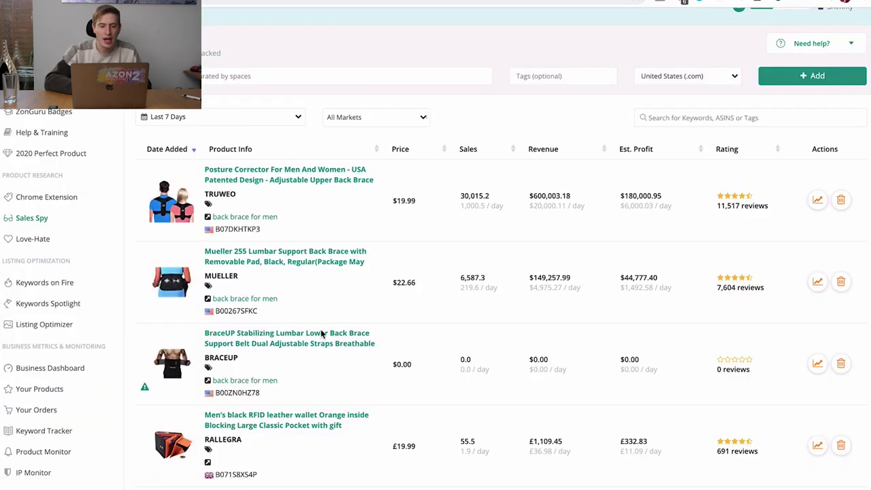
scroll(322, 295, down, 5)
scroll(322, 295, up, 4)
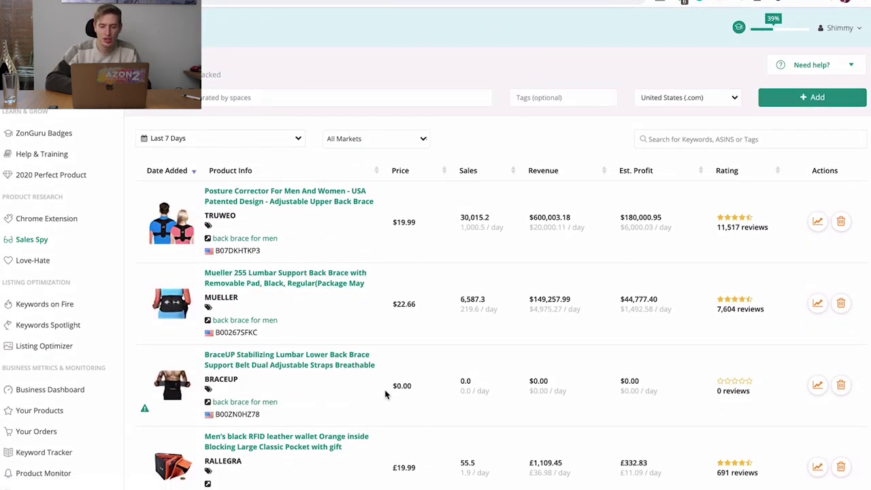
drag(385, 391, 639, 388)
click(639, 410)
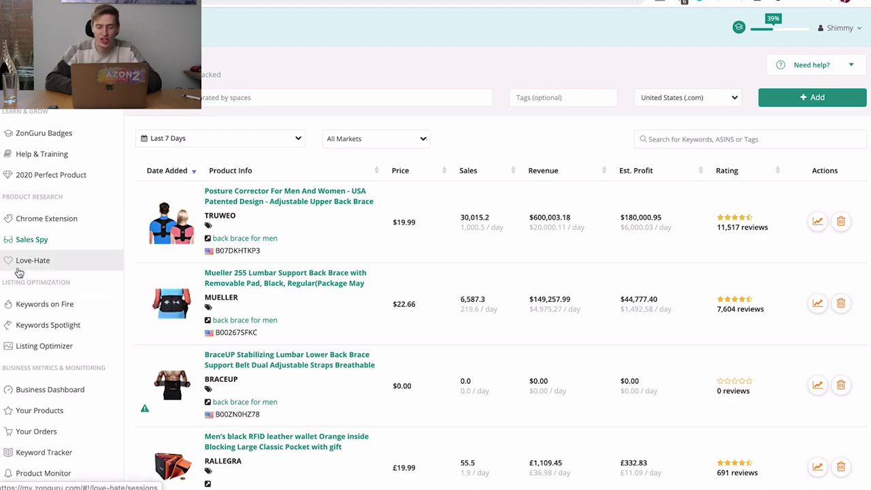
Step: Open the completed Knee Brace session in Love-Hate and examine its Love and Hate review phrases
click(19, 270)
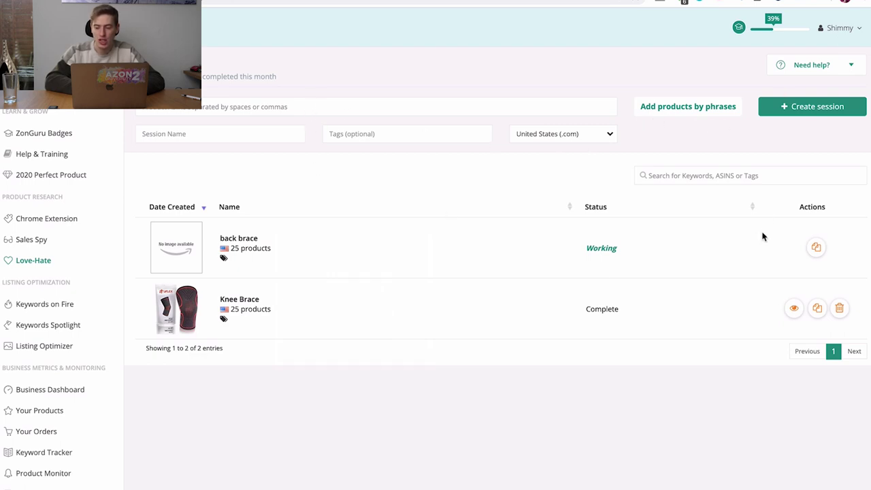
click(791, 310)
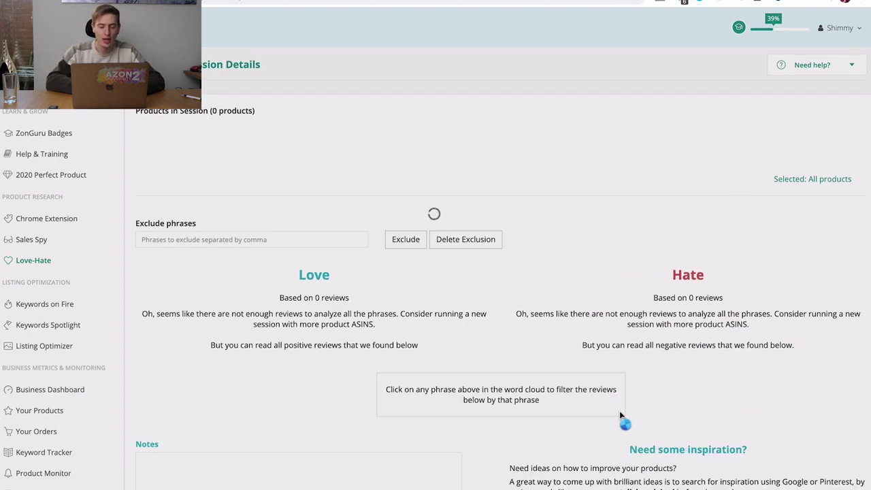
scroll(620, 412, down, 1)
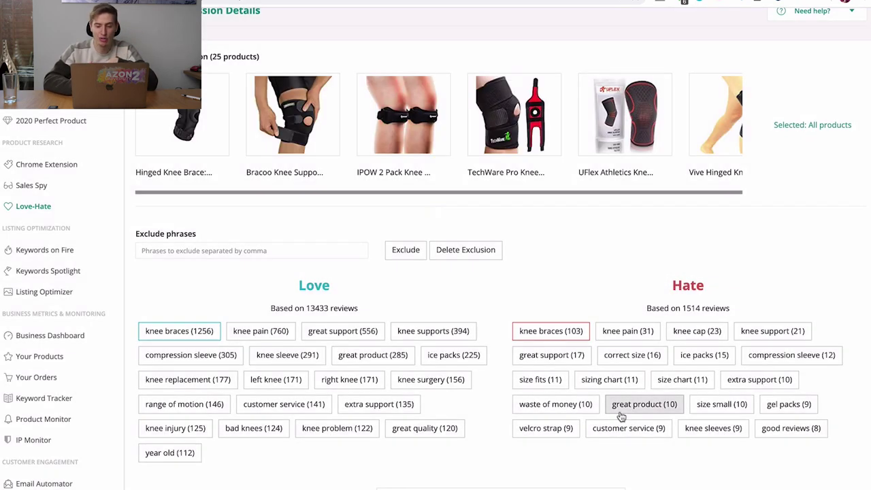
scroll(620, 416, down, 3)
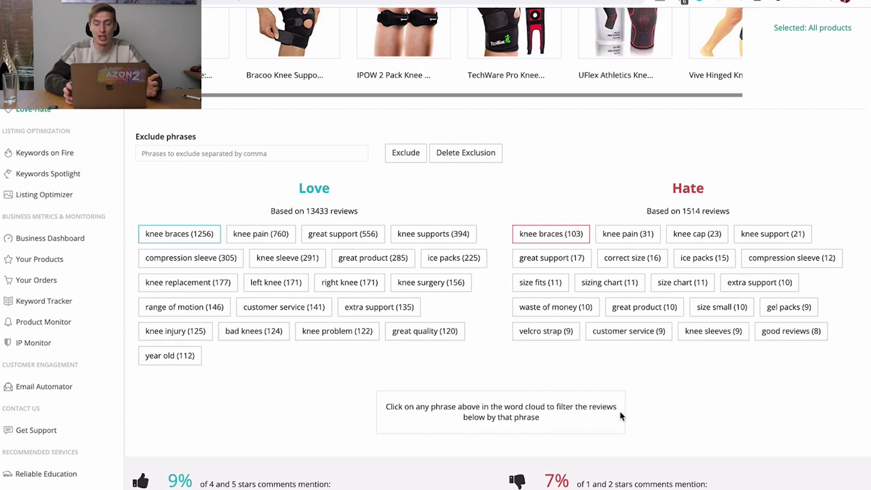
scroll(626, 291, up, 1)
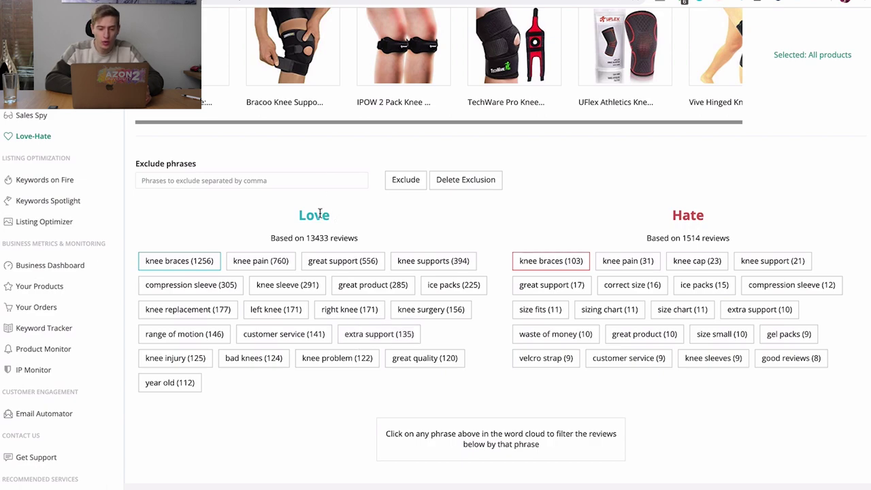
drag(331, 215, 308, 214)
drag(715, 214, 659, 221)
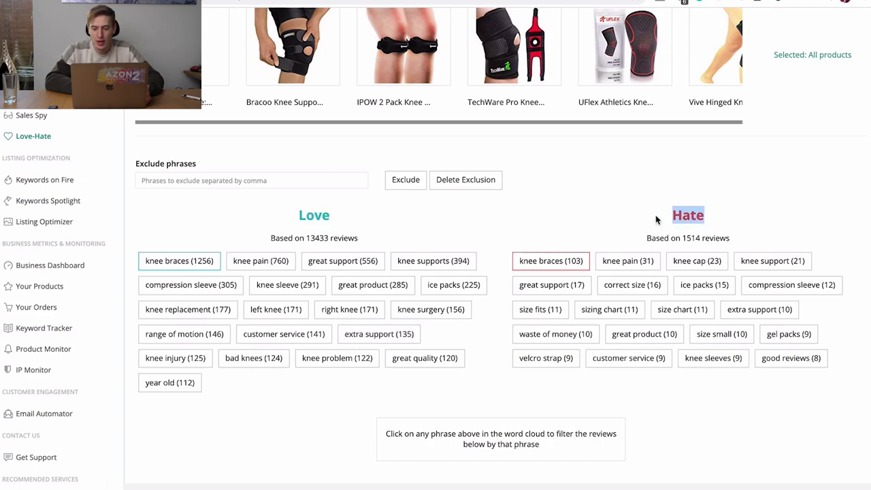
click(624, 221)
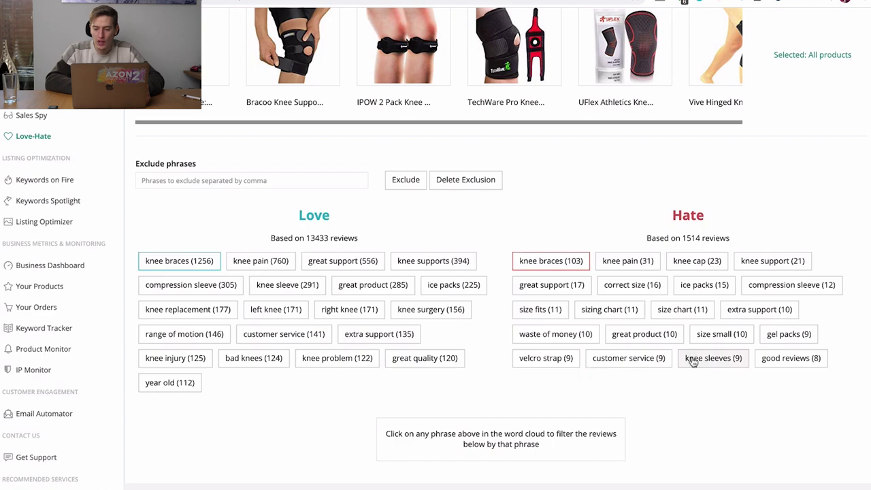
Step: Filter the Hate reviews by the phrase "size small" and read the matching one- and two-star comments
click(723, 334)
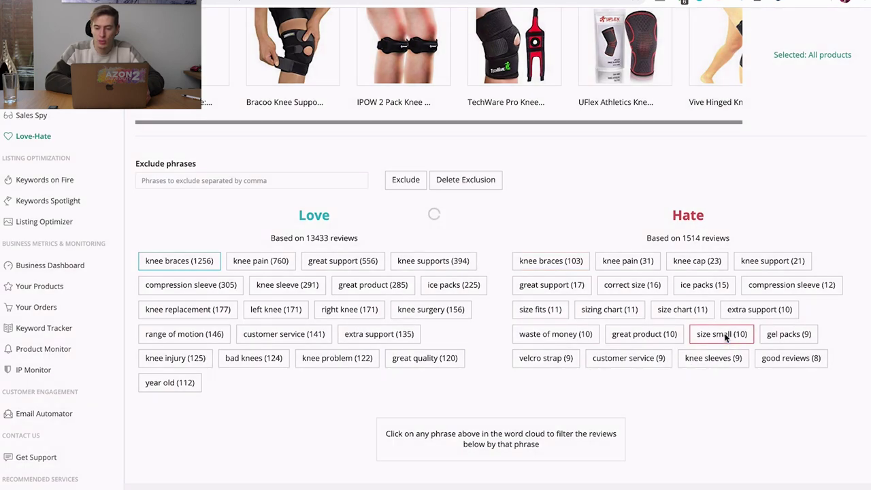
scroll(736, 339, down, 2)
scroll(736, 338, down, 5)
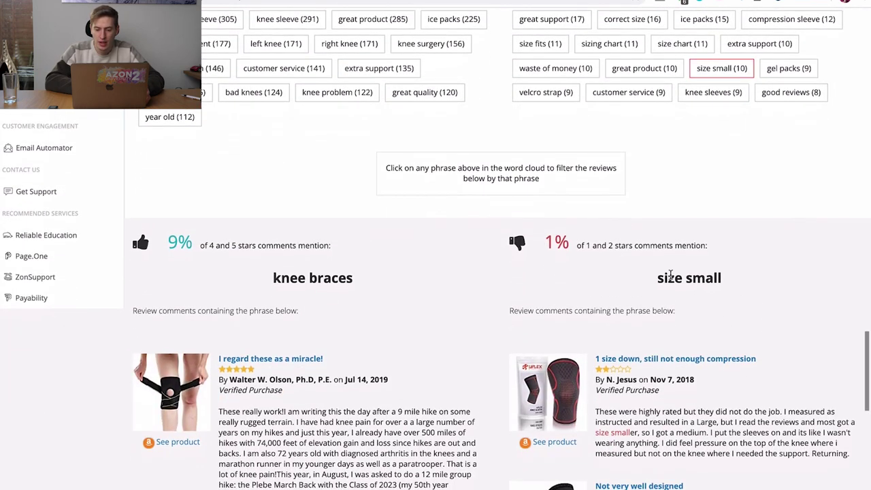
scroll(670, 274, down, 4)
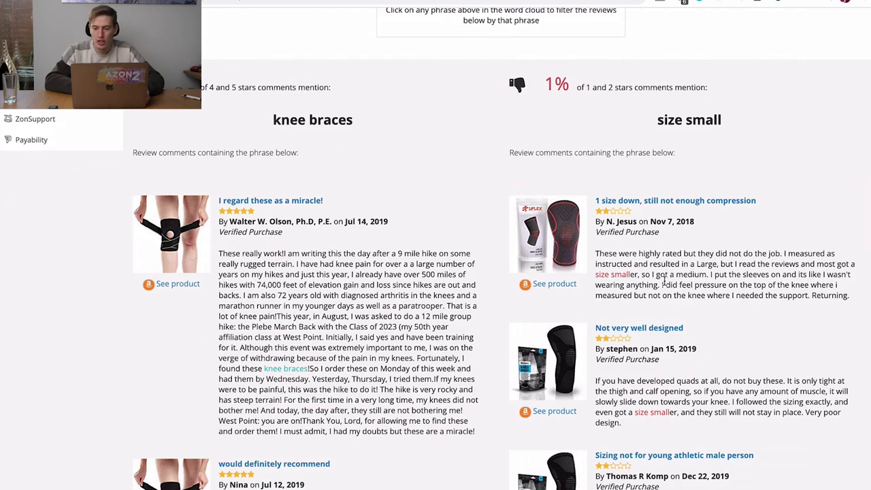
scroll(677, 277, up, 6)
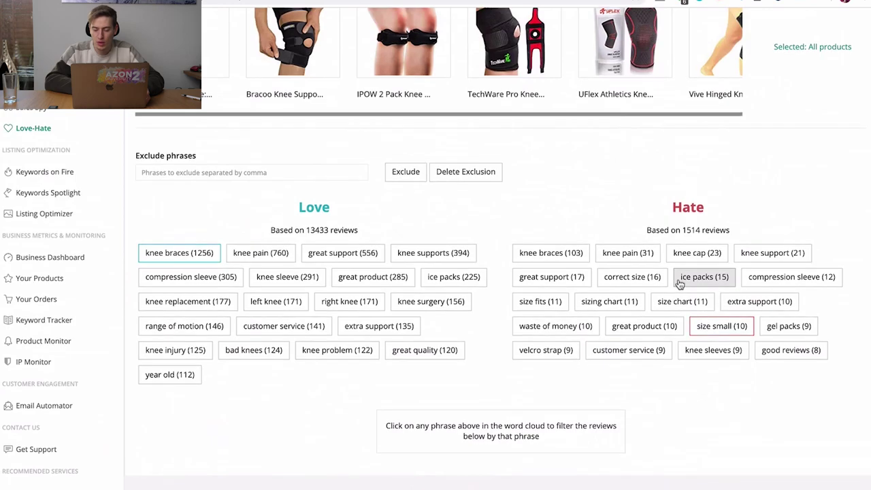
scroll(673, 210, down, 6)
scroll(674, 206, up, 6)
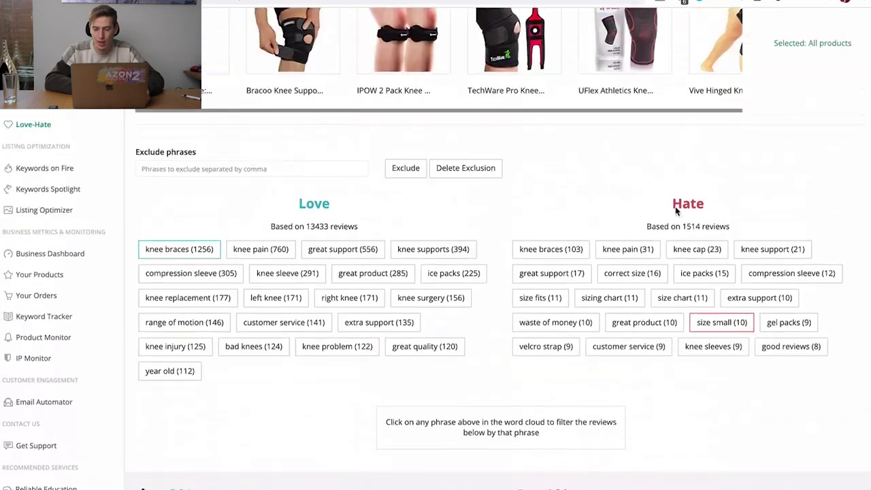
Step: Filter the Hate reviews by the phrase "ice packs" and read through the matching negative comments for product improvement ideas
click(690, 288)
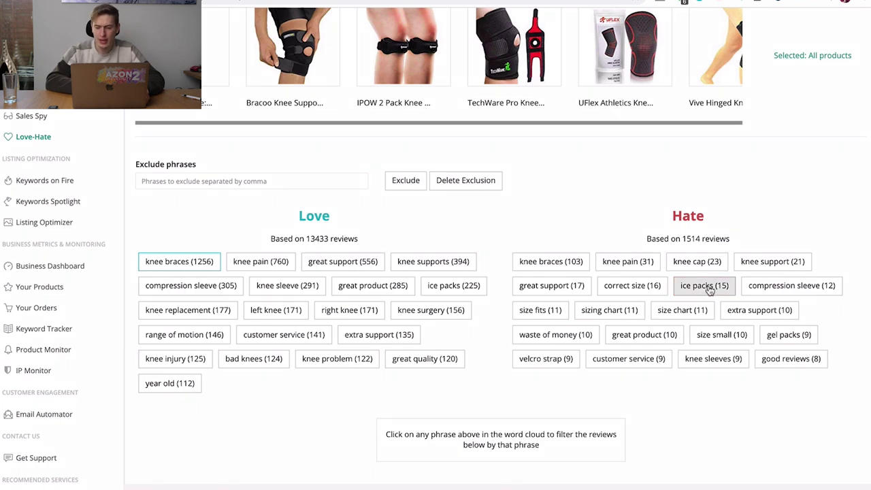
scroll(710, 290, down, 4)
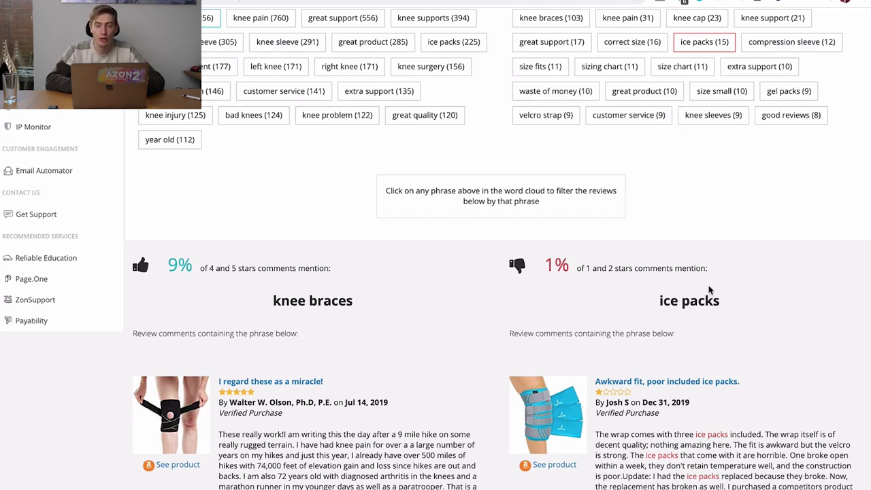
scroll(708, 290, down, 3)
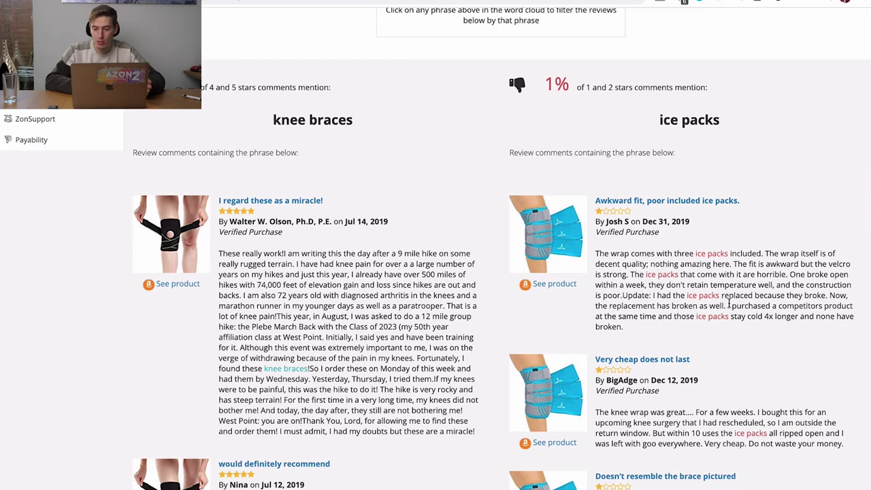
scroll(800, 305, down, 3)
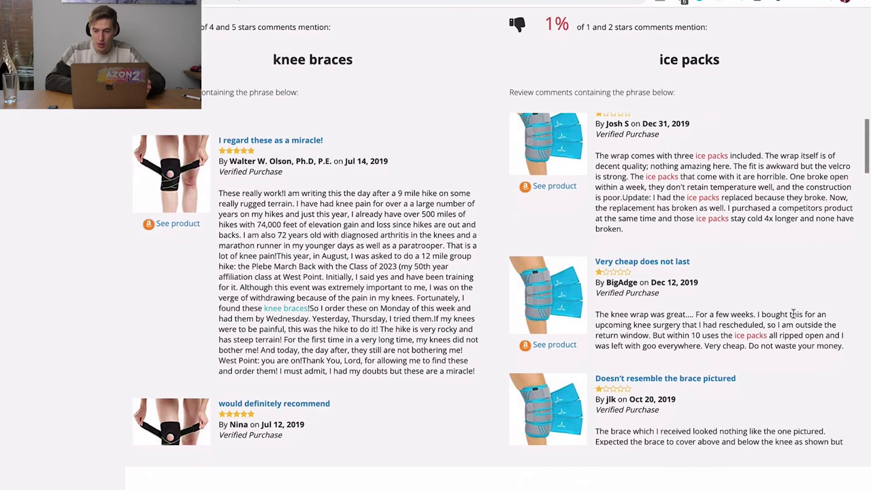
scroll(779, 340, down, 3)
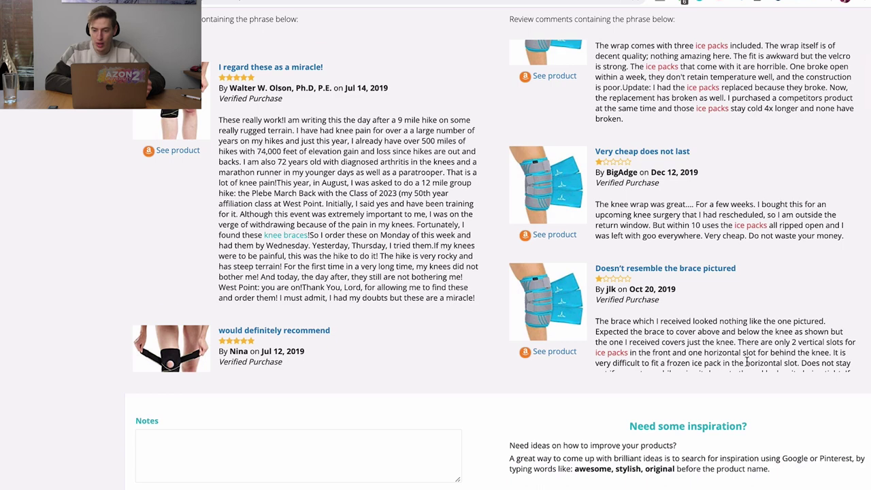
scroll(746, 360, down, 2)
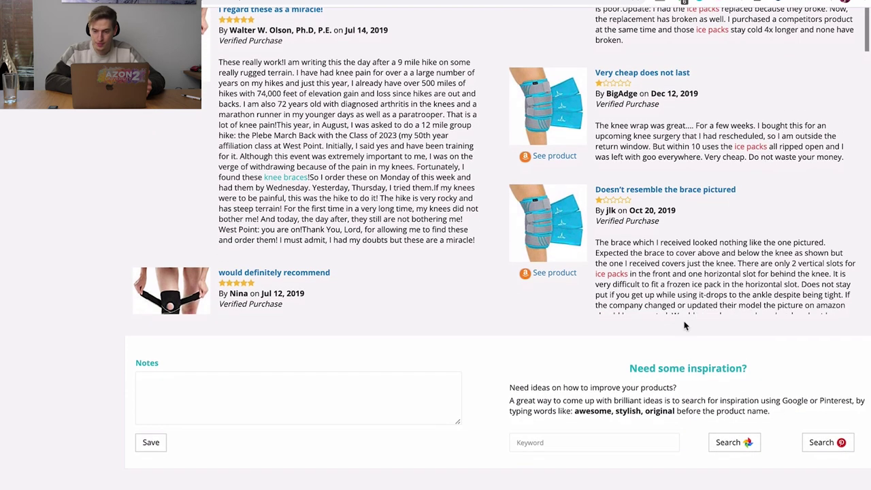
scroll(684, 326, down, 1)
scroll(686, 322, down, 2)
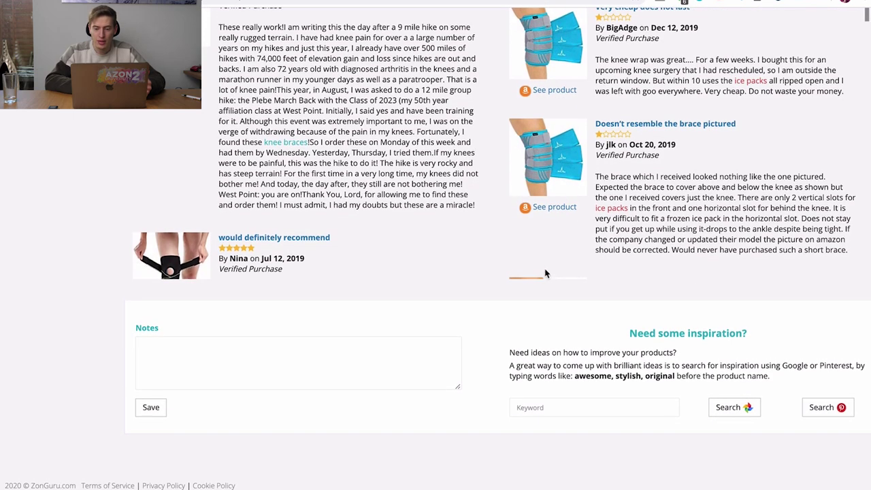
scroll(544, 273, up, 3)
scroll(544, 269, up, 5)
scroll(544, 272, down, 7)
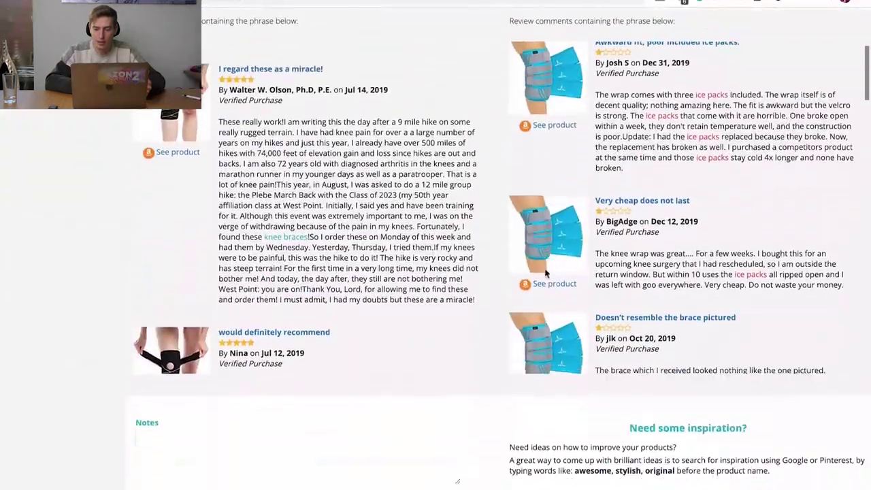
scroll(544, 272, down, 6)
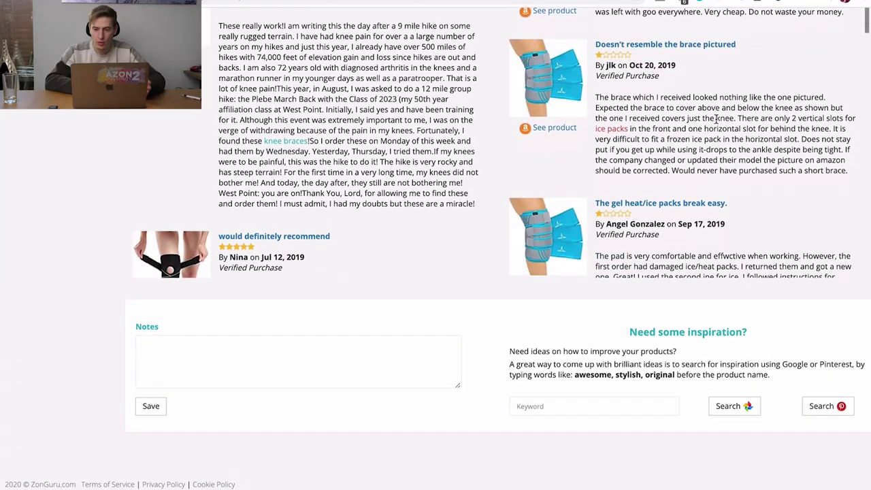
scroll(721, 174, down, 3)
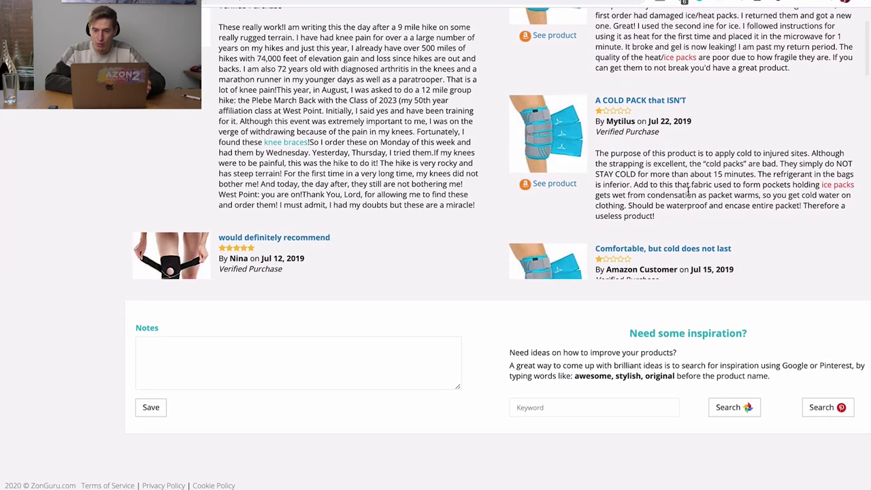
scroll(684, 196, down, 3)
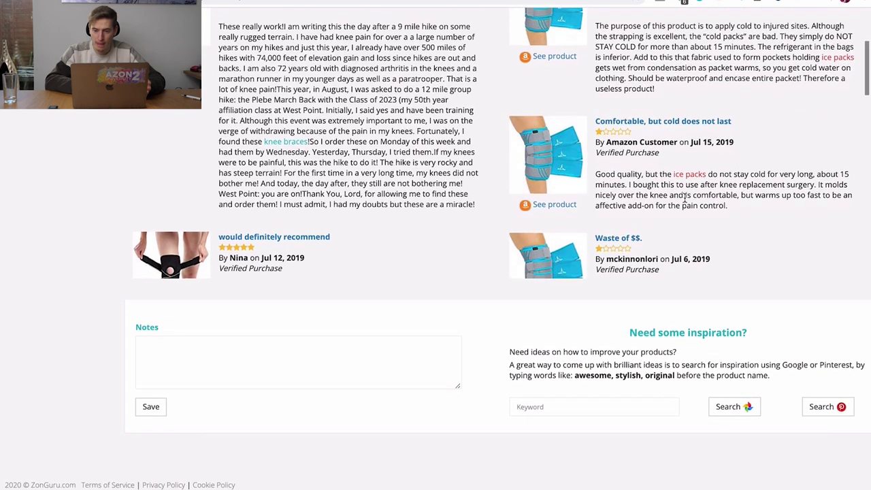
scroll(714, 180, down, 2)
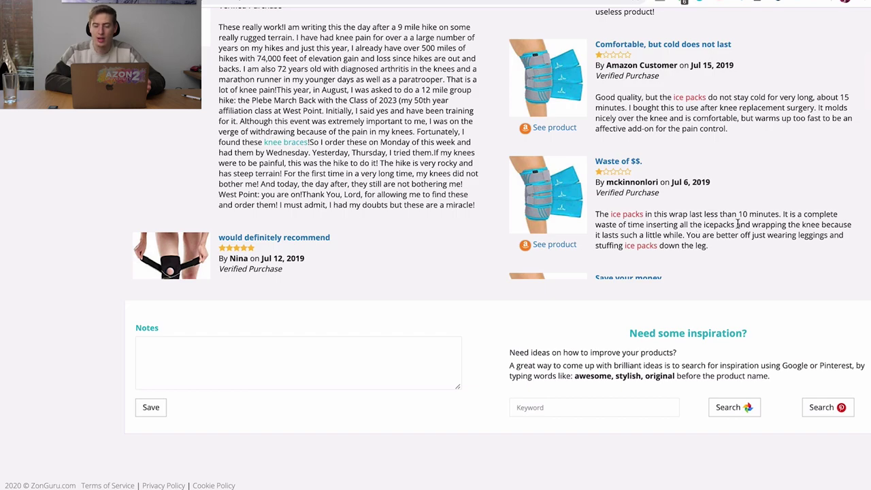
scroll(714, 228, up, 15)
scroll(734, 227, down, 4)
scroll(738, 228, down, 2)
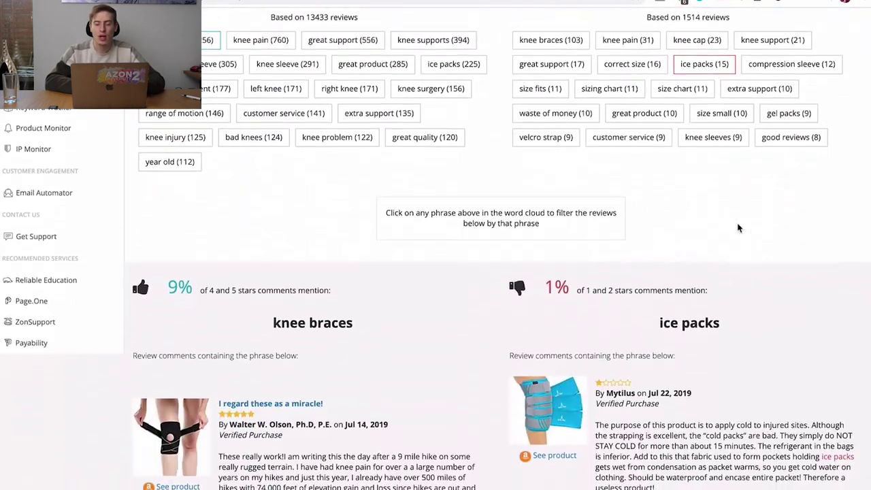
scroll(738, 228, down, 1)
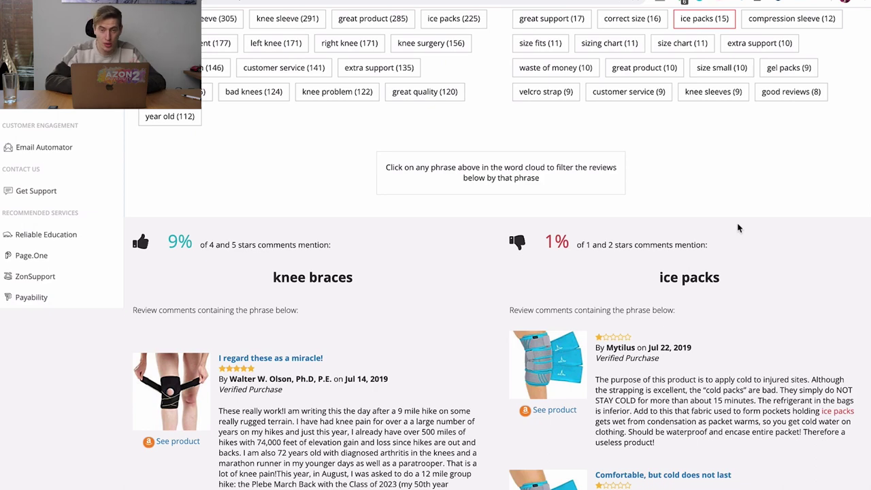
scroll(738, 228, down, 2)
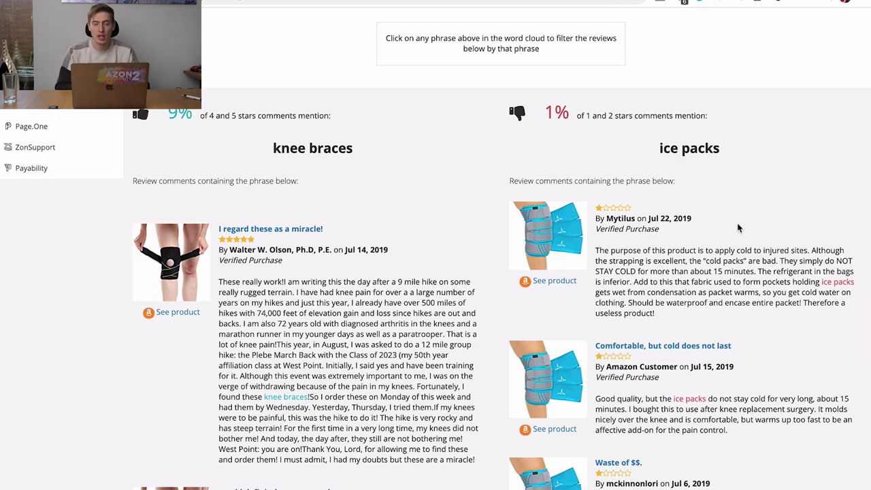
Step: Filter the Love reviews by the phrase "knee replacement" and read through the matching positive comments
scroll(738, 228, up, 5)
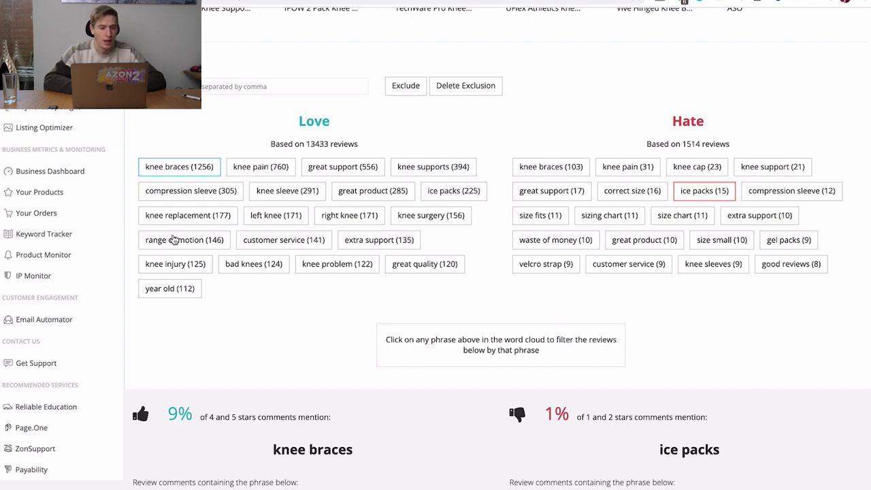
click(160, 214)
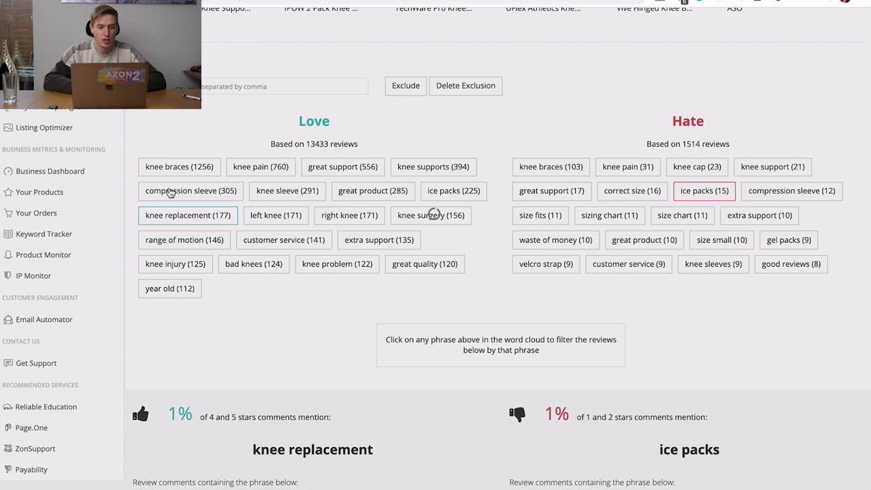
scroll(275, 227, down, 5)
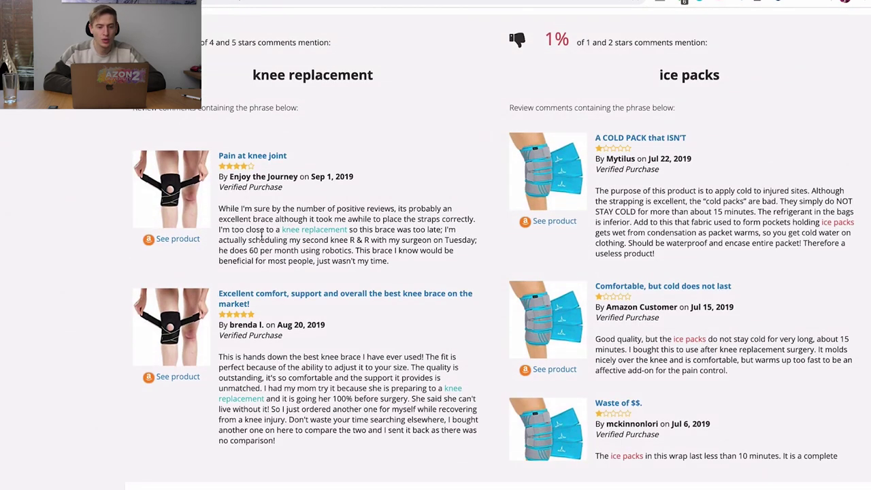
scroll(341, 240, down, 6)
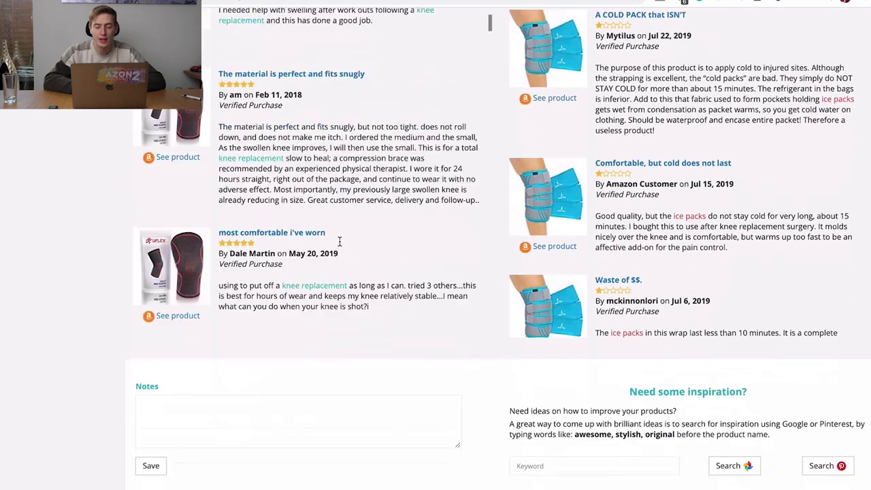
scroll(107, 230, up, 10)
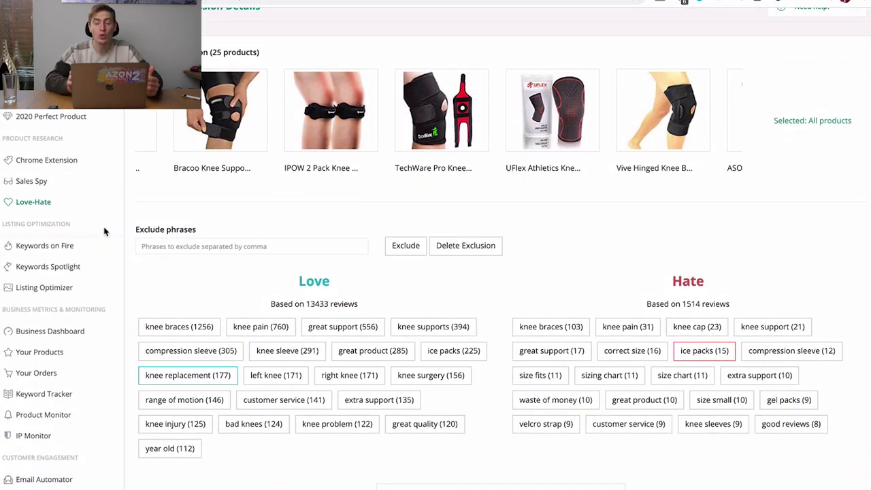
Step: Filter the Love reviews by the phrase "knee problem" and read the matching four- and five-star comments
scroll(105, 230, down, 1)
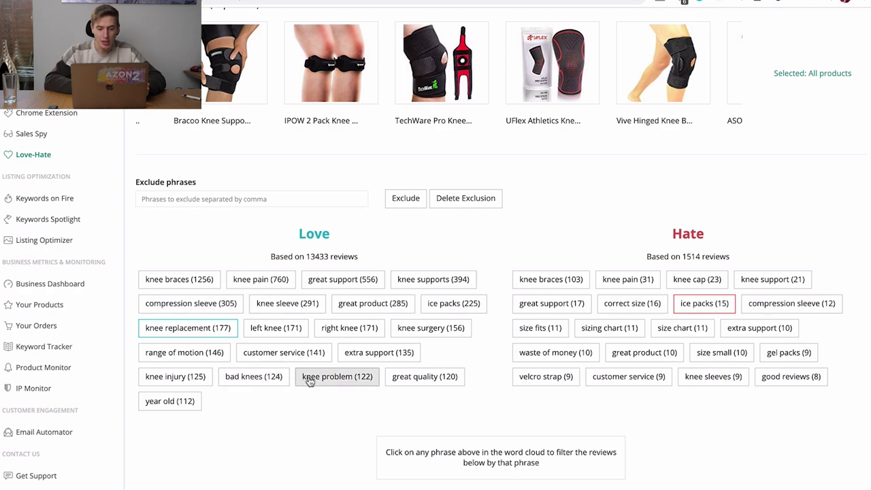
click(354, 382)
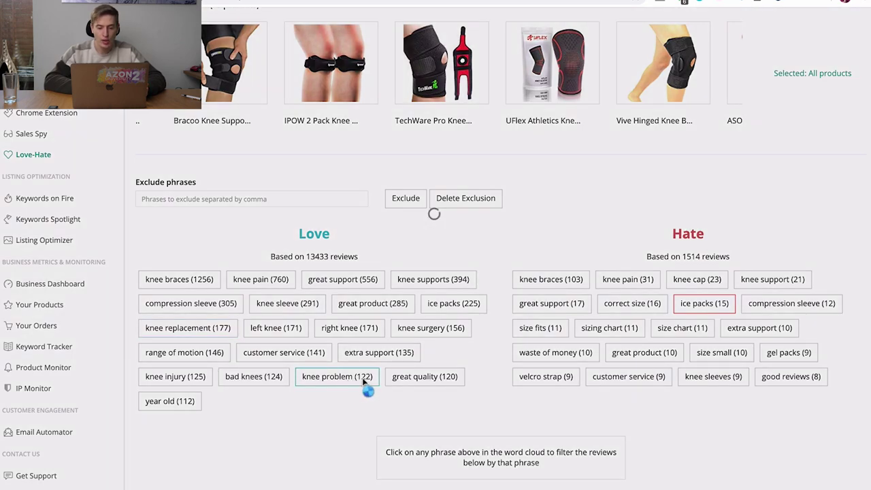
scroll(424, 333, down, 6)
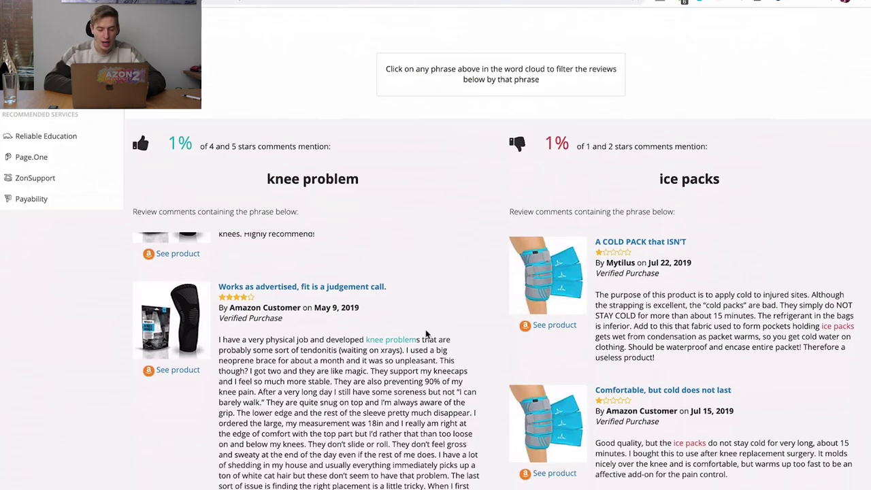
scroll(405, 360, down, 5)
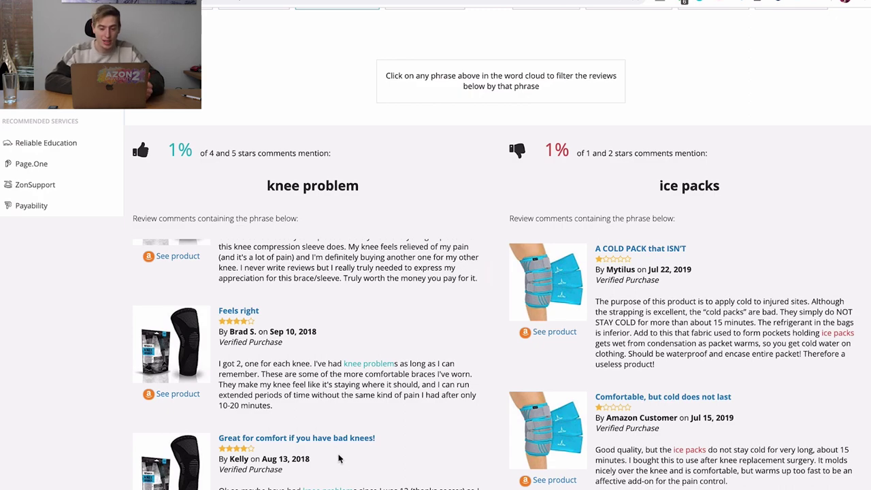
scroll(337, 433, up, 7)
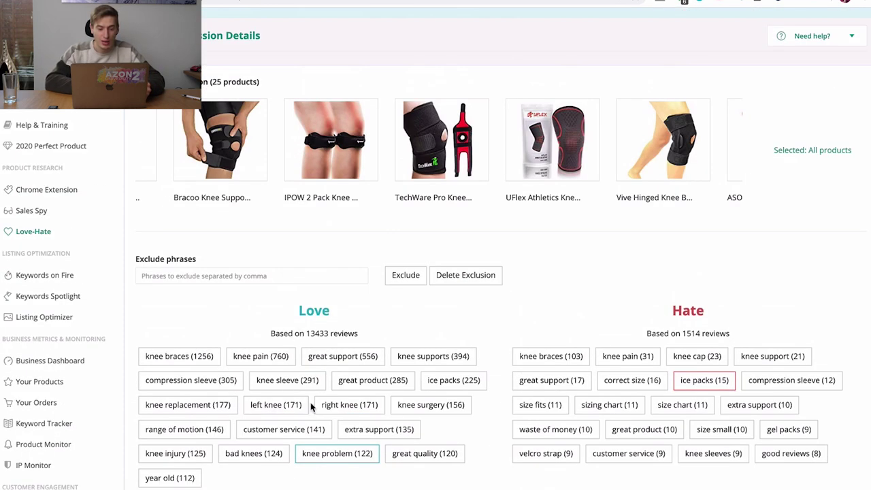
scroll(275, 272, down, 5)
scroll(274, 272, up, 4)
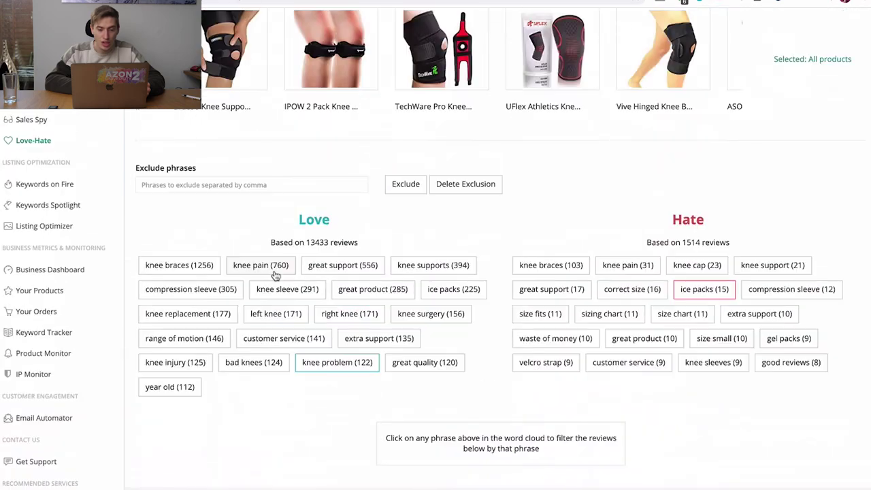
Step: Read further through the "knee problem" reviews and highlight the medical conditions mentioned in the "Worth every penny!" comment
scroll(275, 273, down, 8)
scroll(275, 273, down, 3)
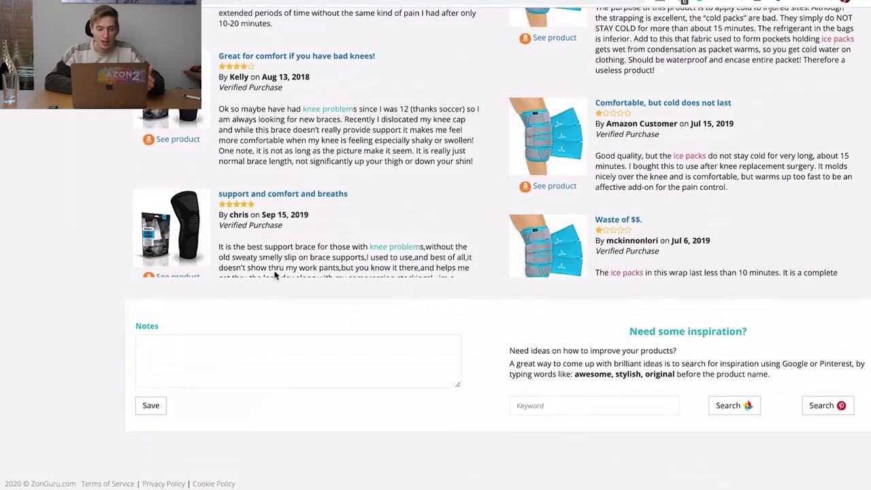
scroll(300, 242, down, 8)
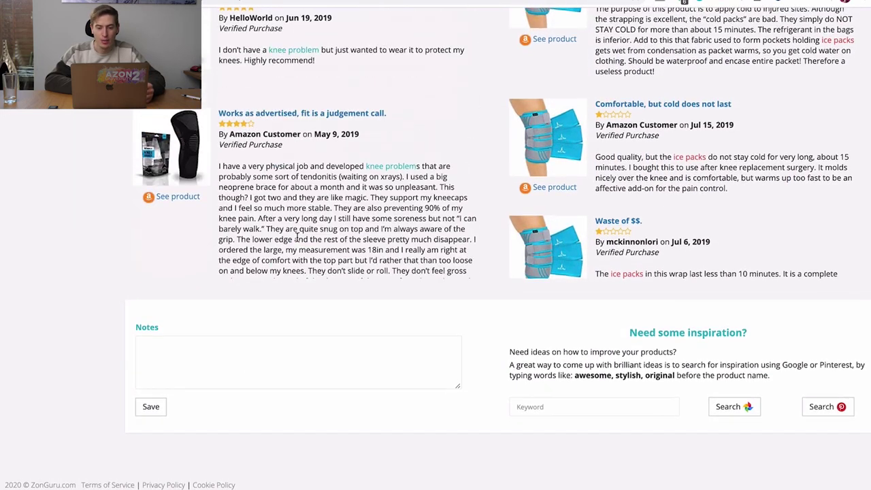
scroll(315, 216, down, 5)
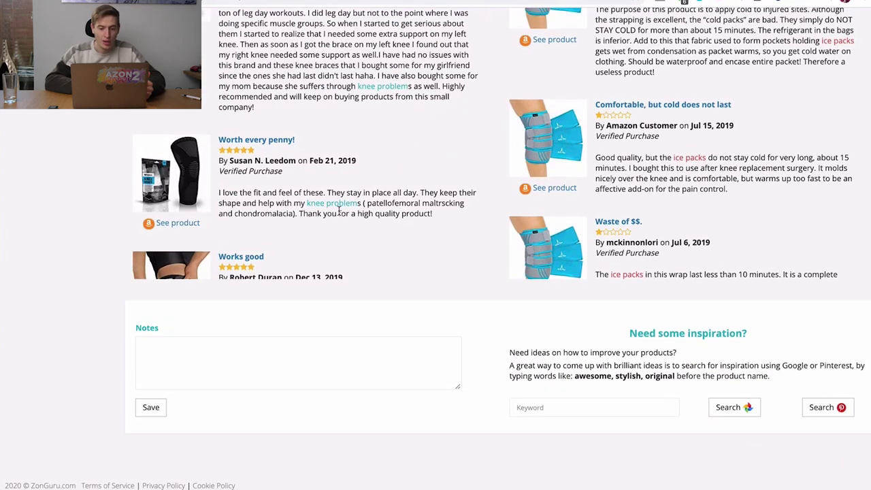
drag(378, 206, 345, 214)
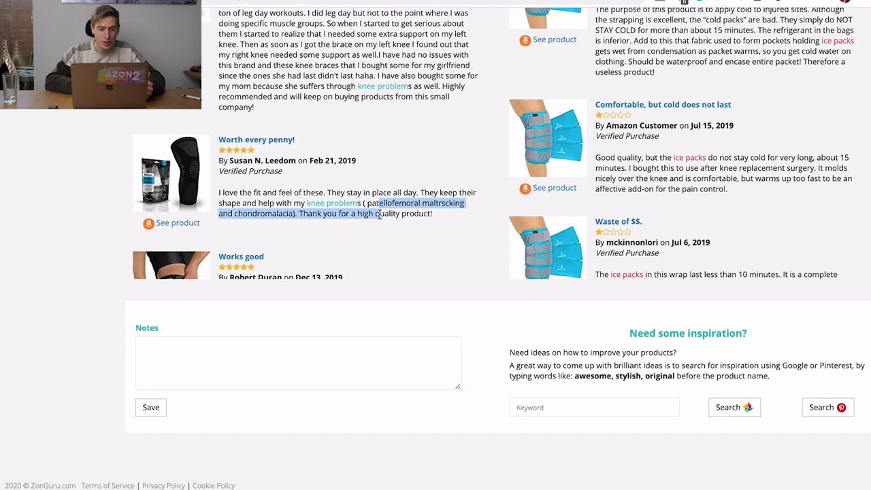
click(372, 230)
Step: Leave the Love-Hate session details and open the Keywords on Fire tool
scroll(372, 230, up, 10)
scroll(373, 230, up, 6)
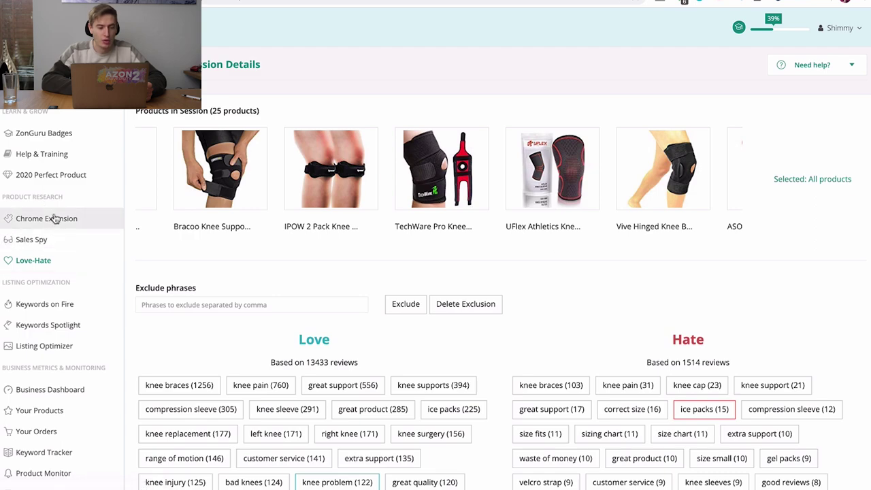
scroll(221, 325, down, 1)
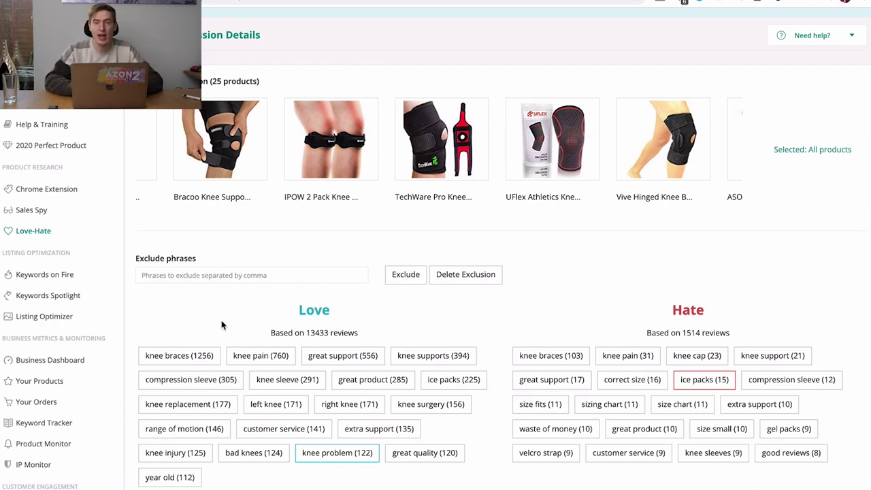
click(91, 278)
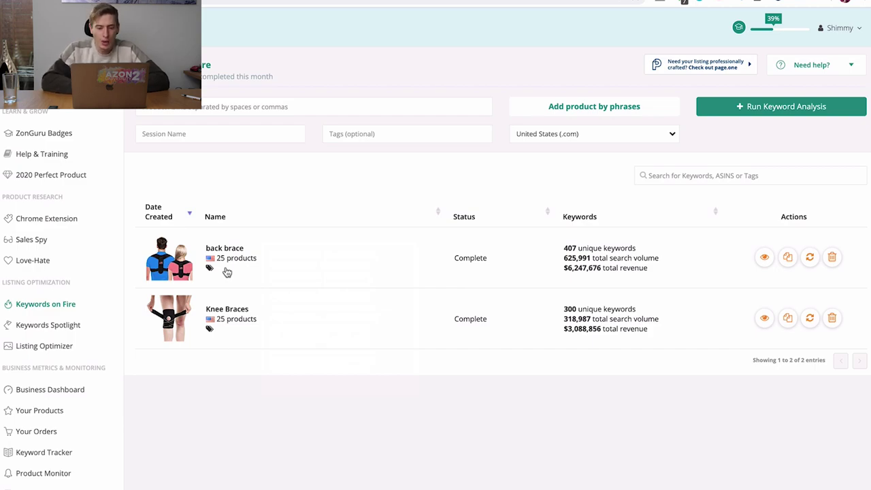
Step: Search for products by the phrase "umbrella" in the United States marketplace, browse the results and close the search without adding any
click(536, 109)
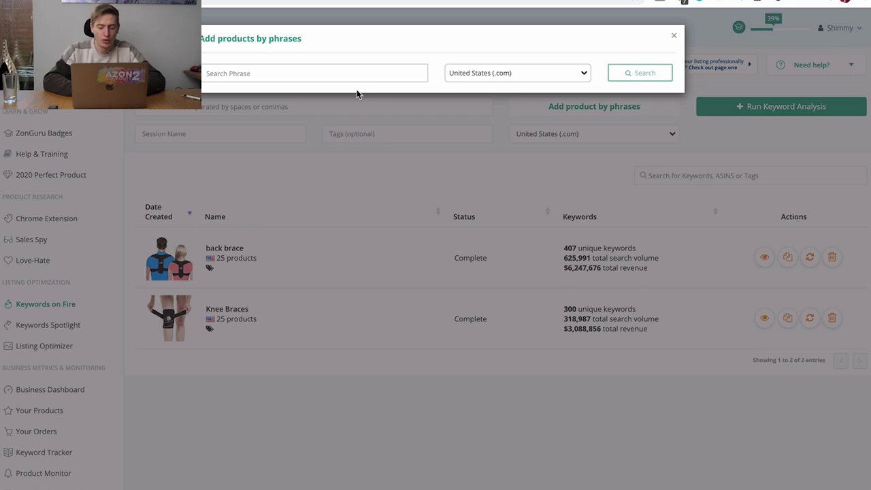
text(umbrella)
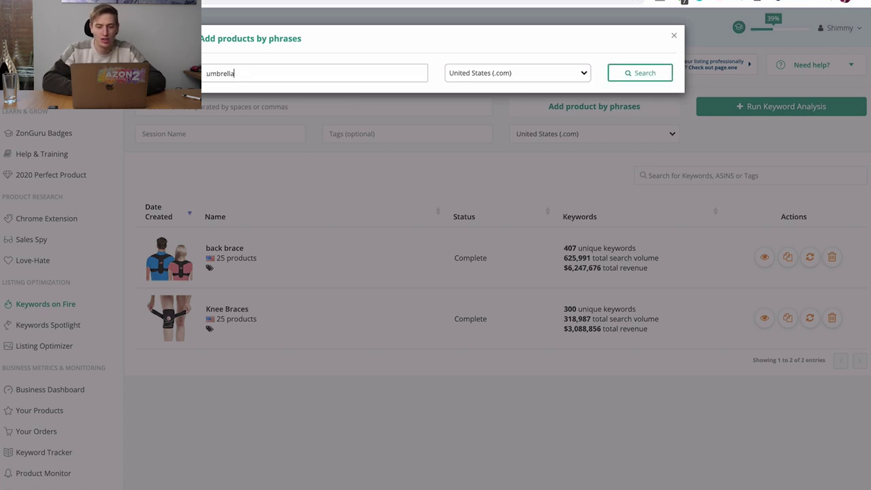
click(631, 75)
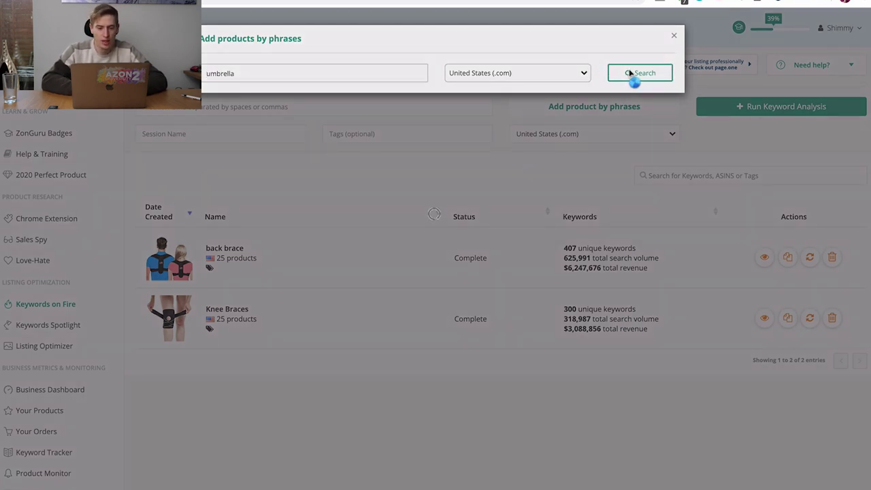
scroll(425, 131, down, 1)
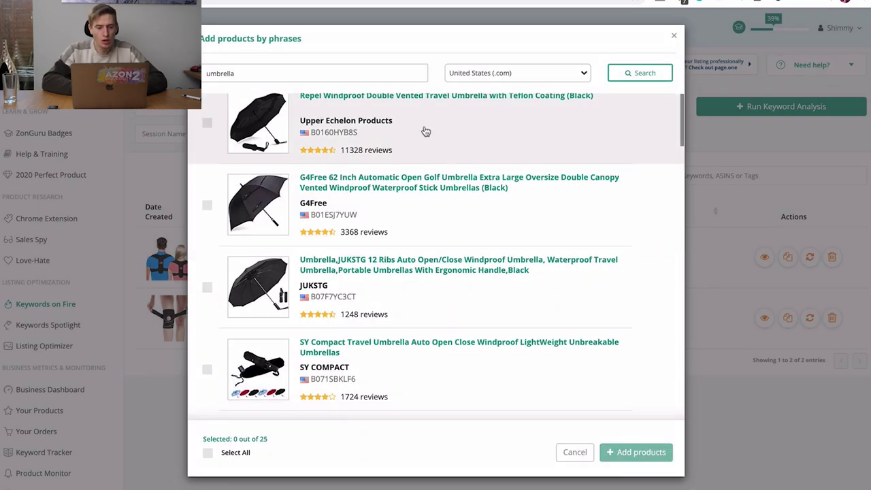
scroll(424, 129, down, 15)
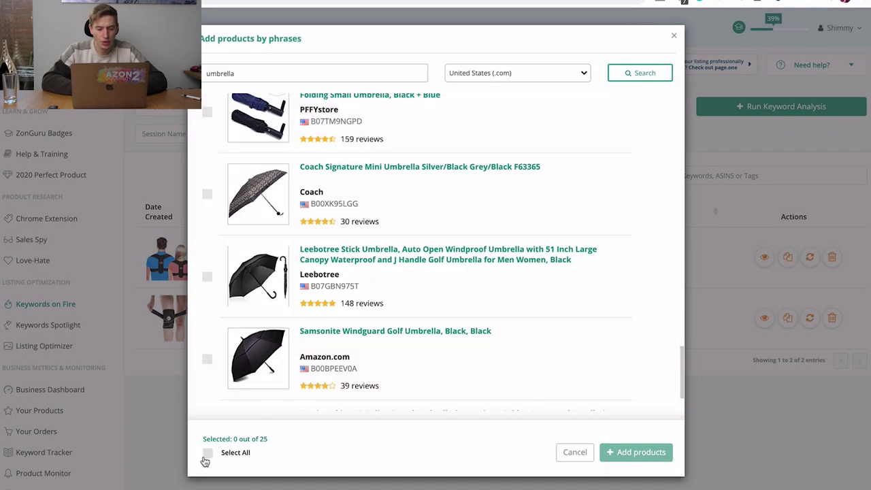
click(674, 38)
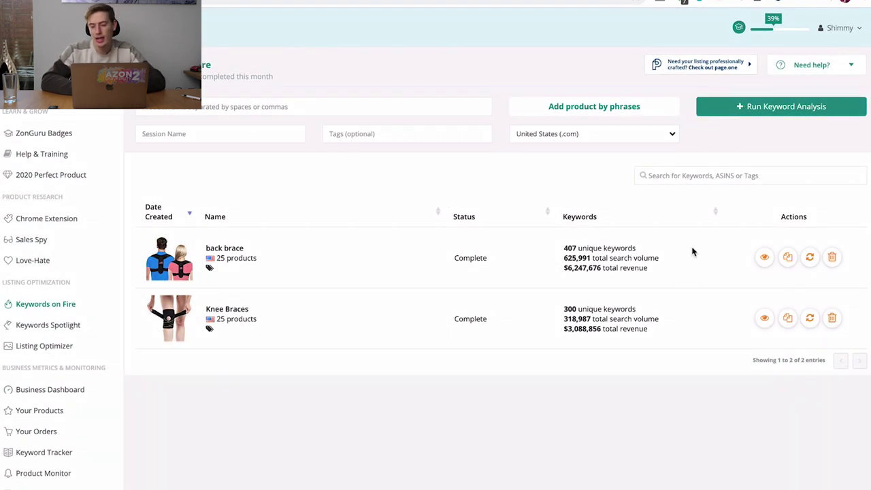
Step: Review the back brace session's keyword, search volume and revenue figures, and open its session details
triple_click(575, 251)
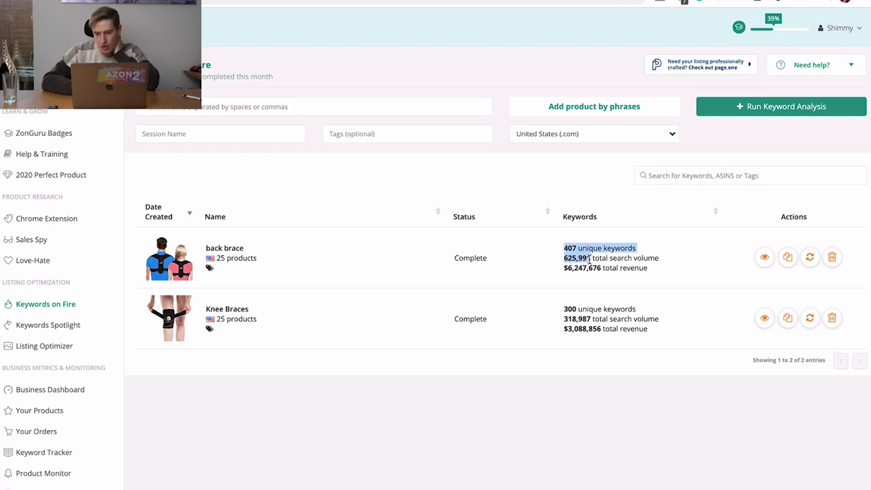
click(567, 274)
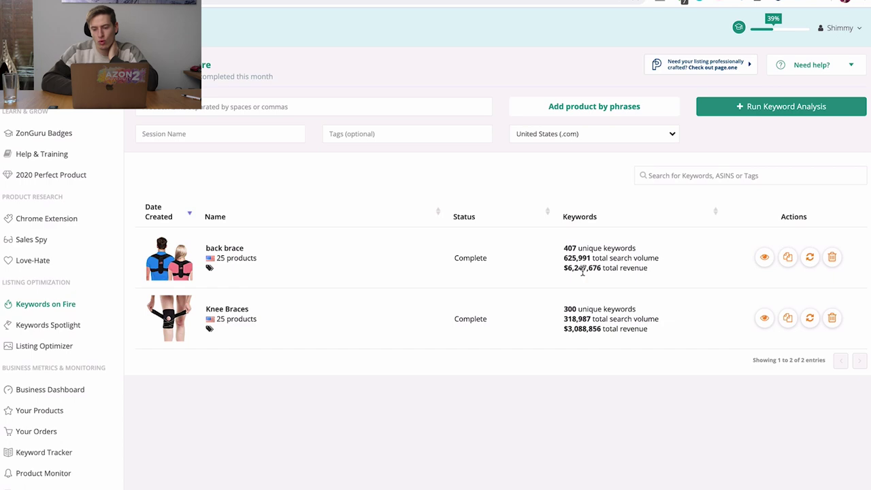
click(762, 257)
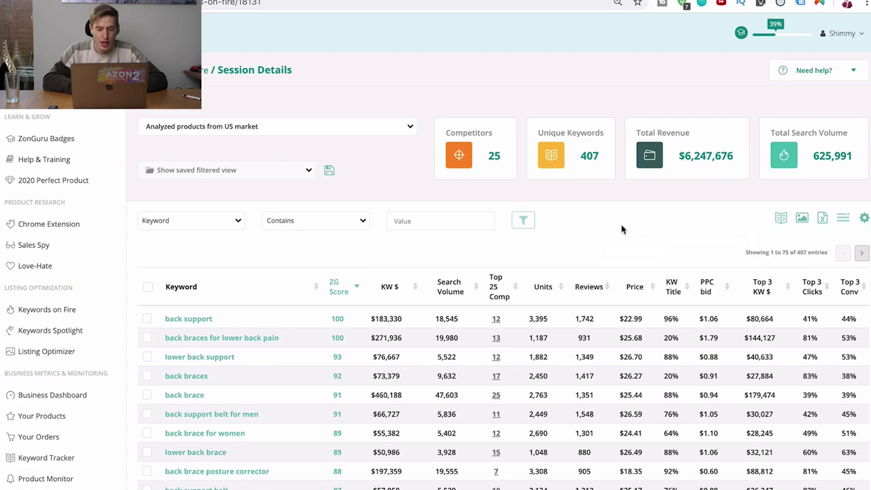
Step: Read the ZG Score explanation and examine how the back brace keywords rank by that score
mouse_move(329, 298)
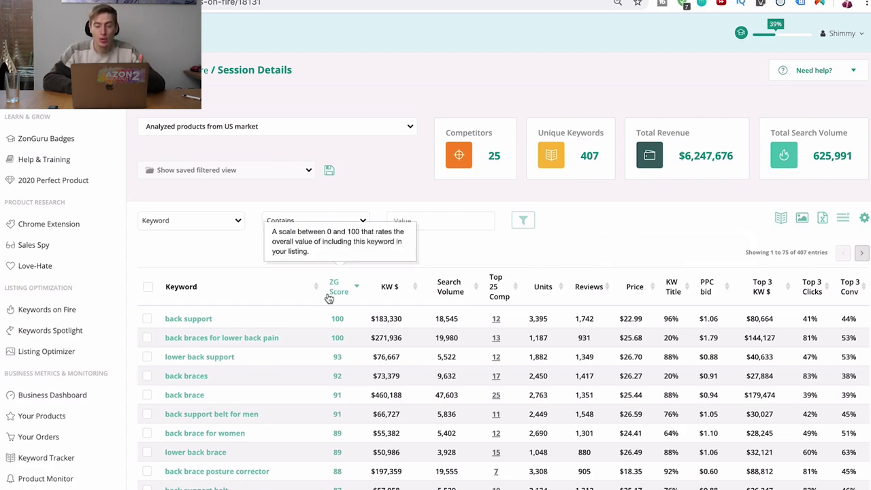
scroll(329, 298, down, 10)
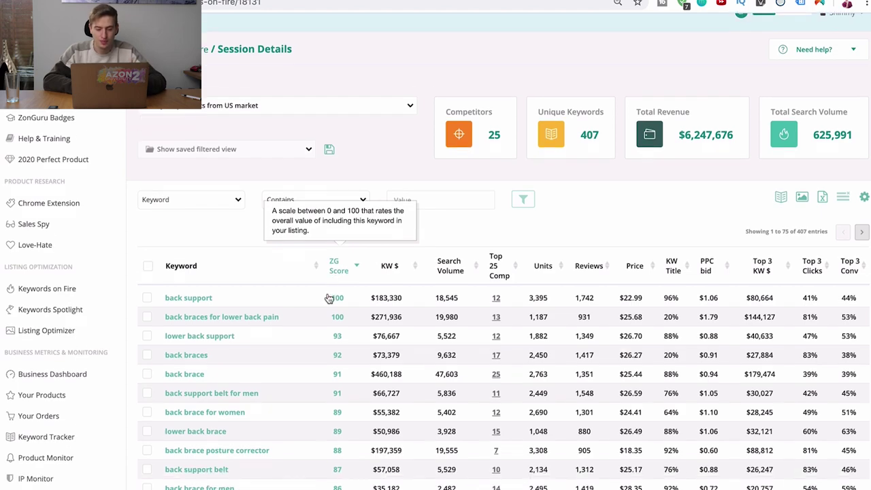
scroll(327, 297, down, 15)
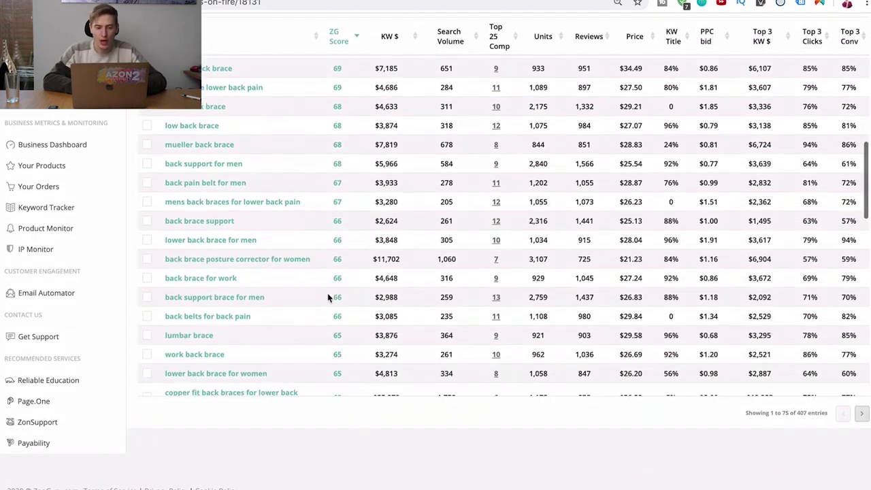
scroll(327, 298, up, 20)
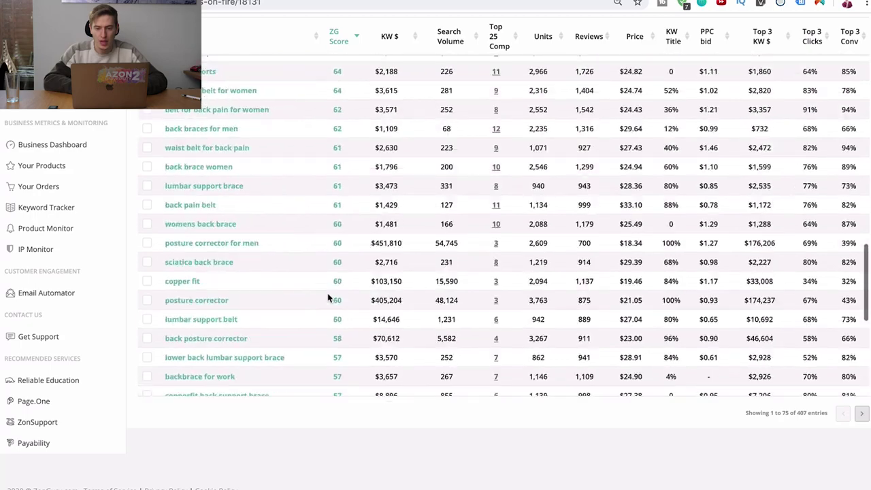
scroll(328, 298, up, 2)
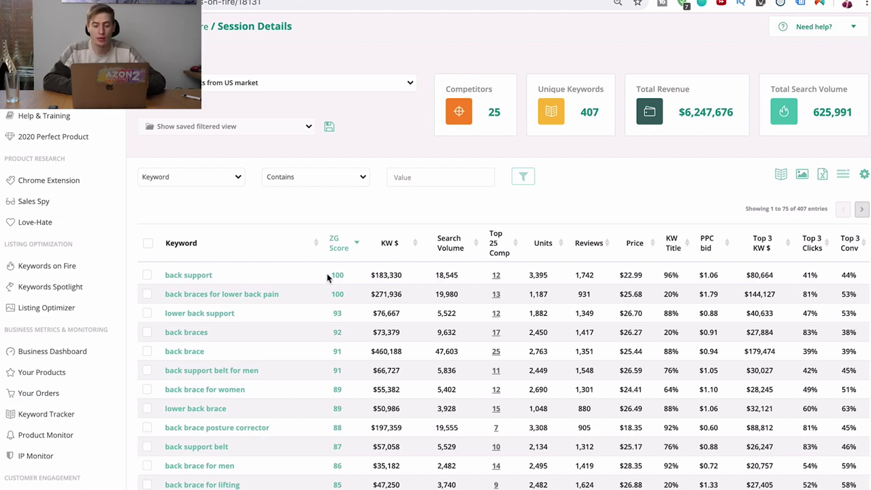
Step: Examine the ZG Score and KW $ columns, and highlight the keyword revenue in the "back support" row
mouse_move(342, 249)
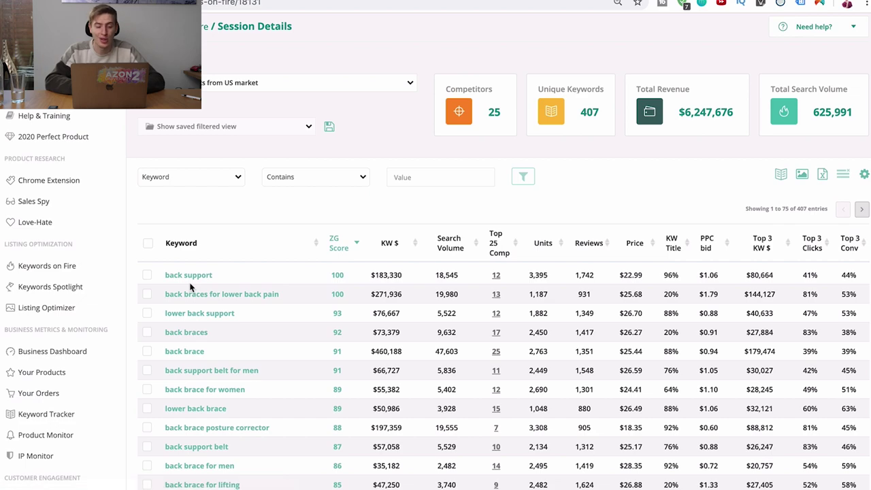
mouse_move(392, 252)
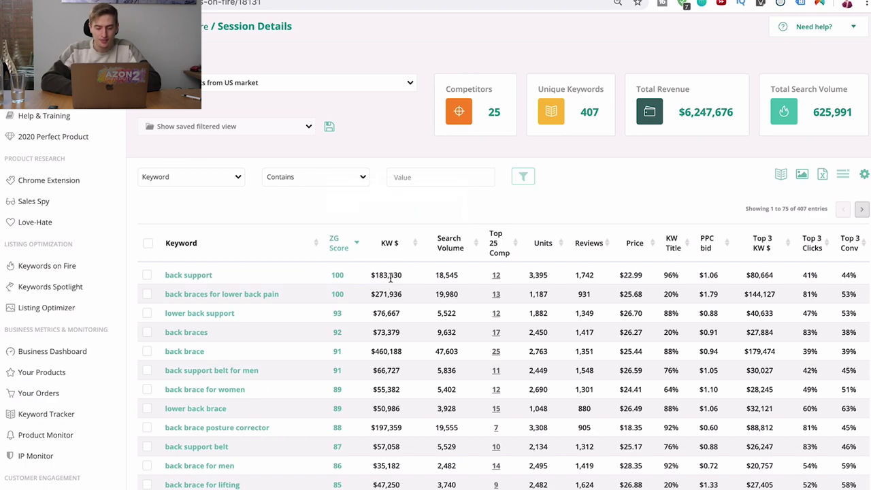
drag(405, 278, 374, 276)
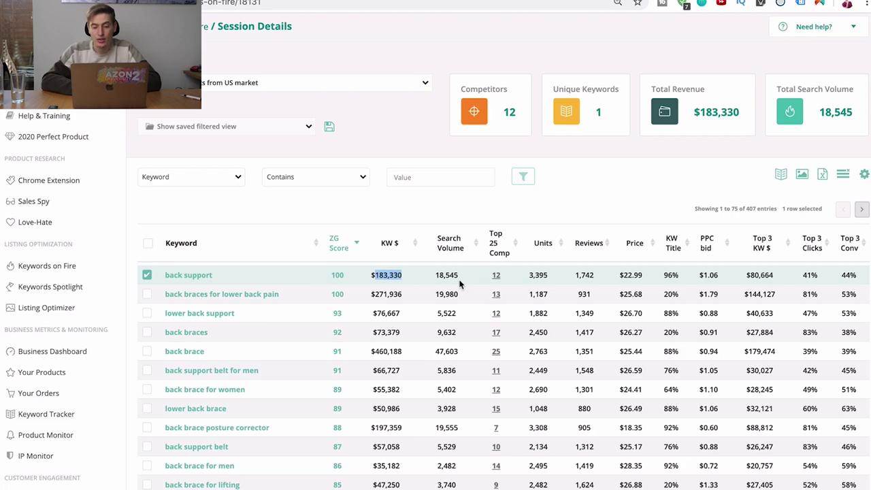
Step: Read the Search Volume and Top 25 Comp column explanations, clearing the selection of the "back support" keyword
mouse_move(445, 250)
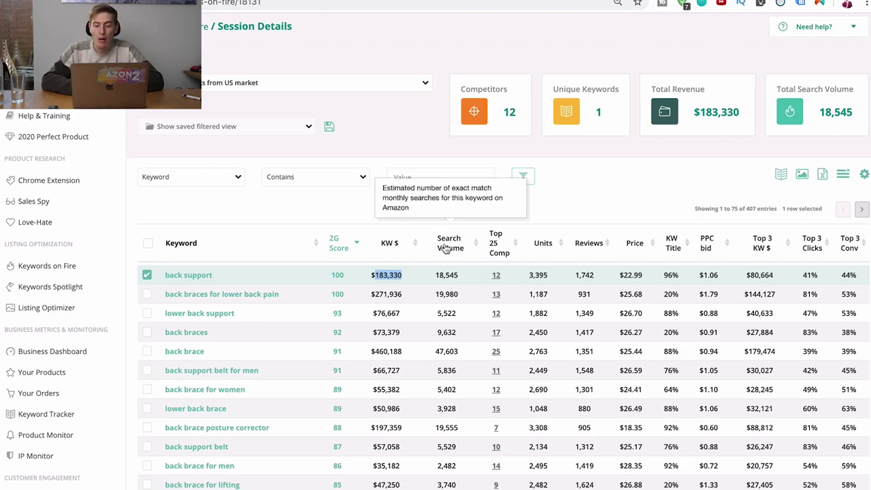
click(146, 275)
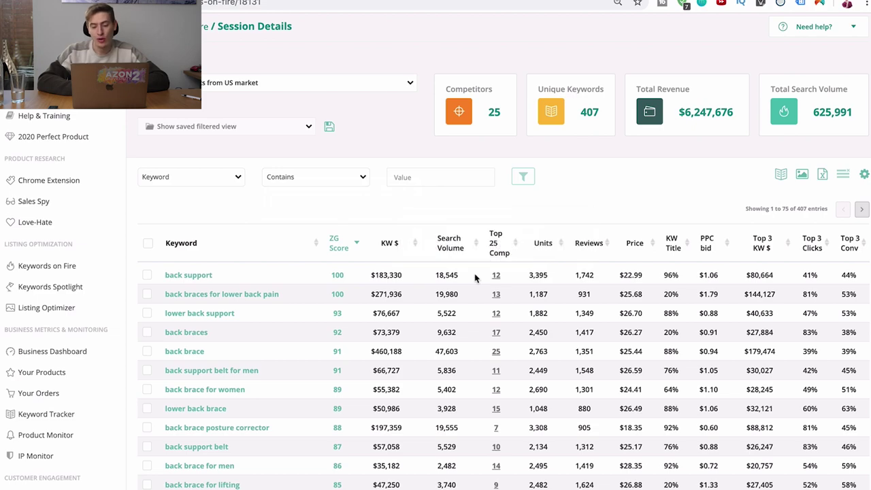
mouse_move(500, 246)
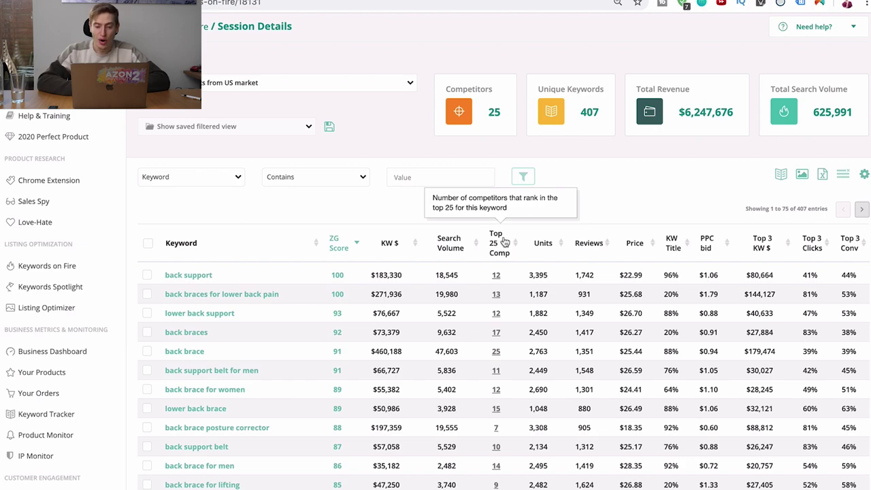
mouse_move(587, 231)
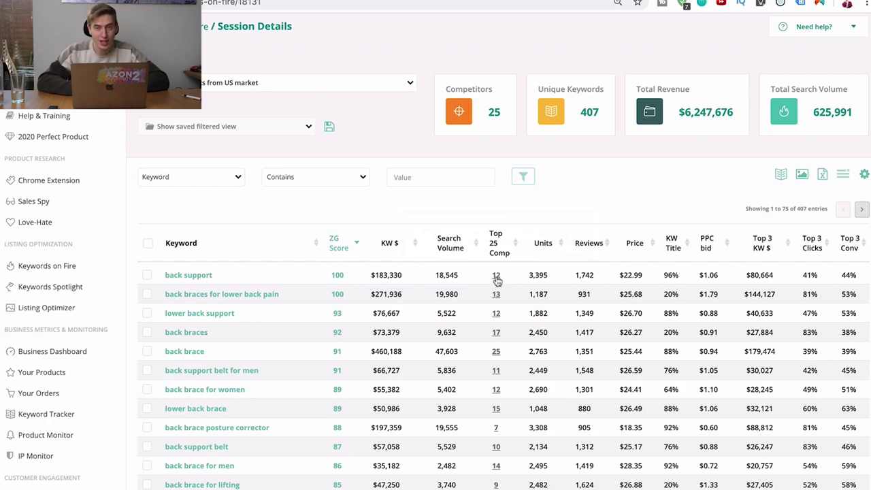
Step: Examine how many competitors rank in the top 25 for the keywords throughout the back brace list
scroll(493, 320, down, 2)
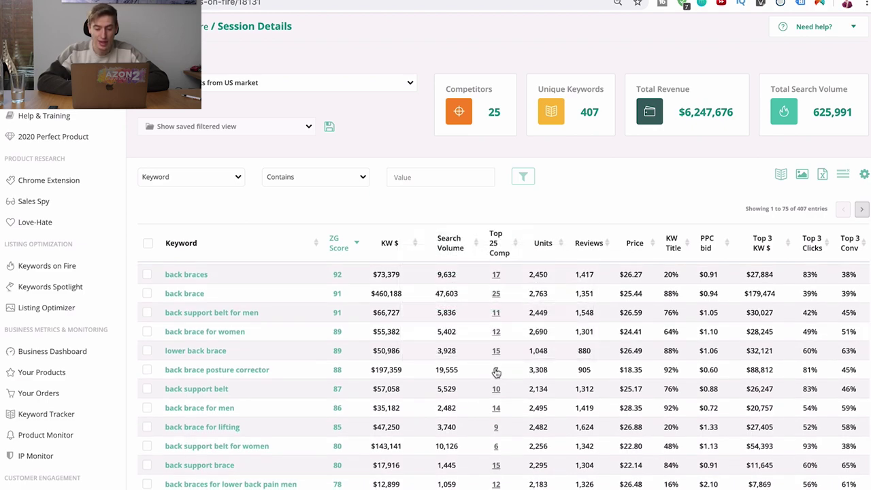
scroll(496, 372, down, 5)
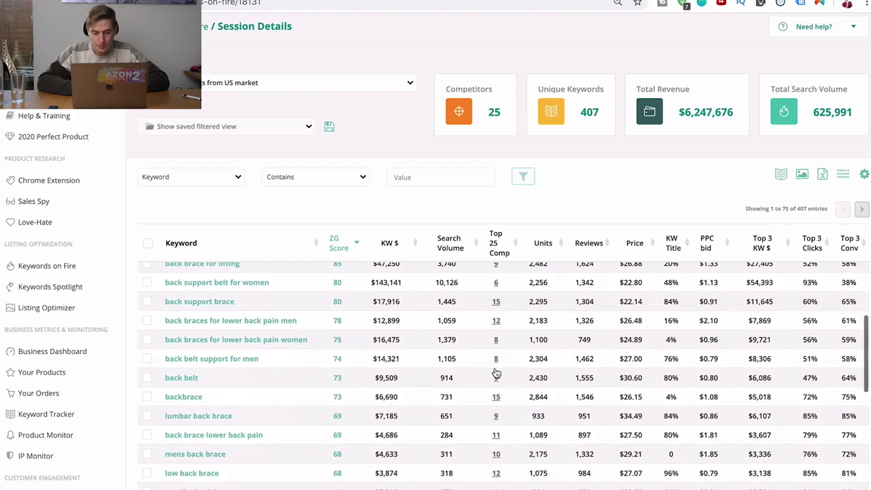
mouse_move(499, 284)
scroll(499, 286, down, 9)
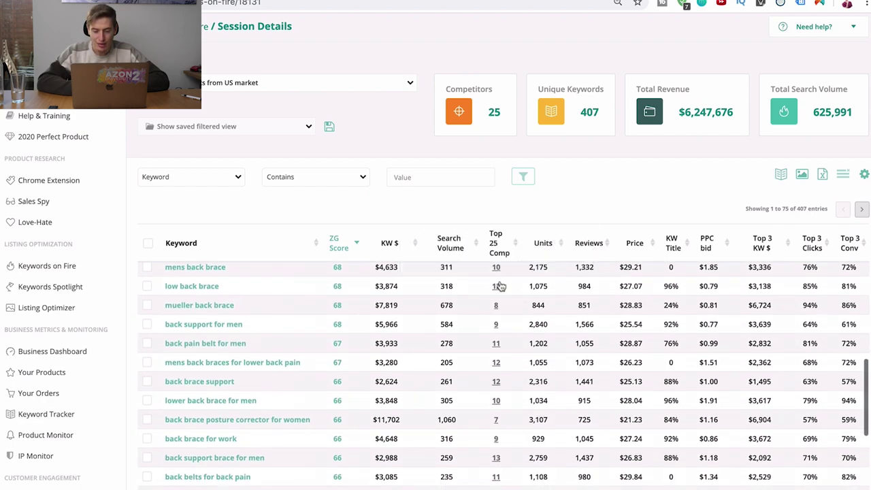
scroll(500, 287, down, 2)
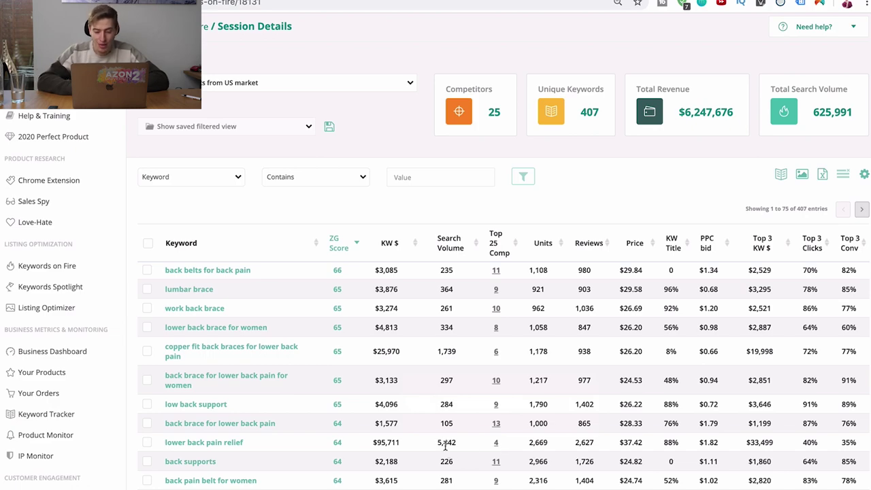
scroll(498, 425, up, 10)
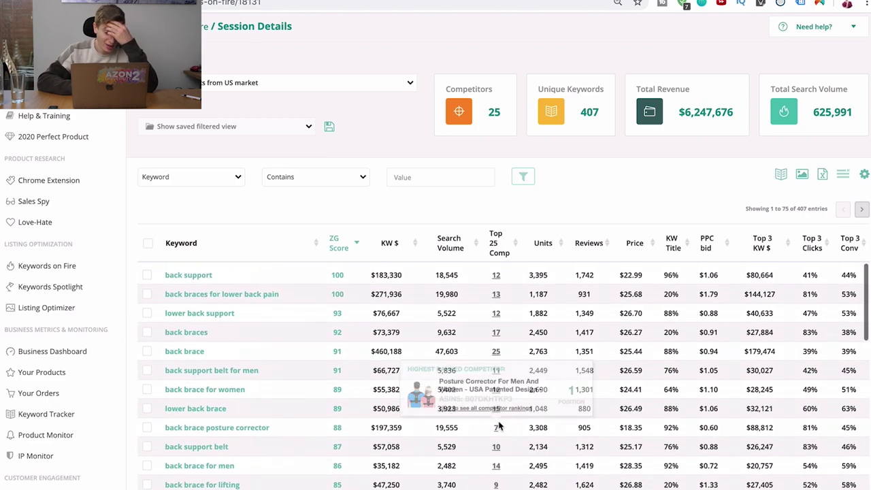
Step: Read the KW Title explanation, compare the title percentages of "back support" and "back braces for lower back pain", and leave both rows unselected
scroll(499, 408, up, 1)
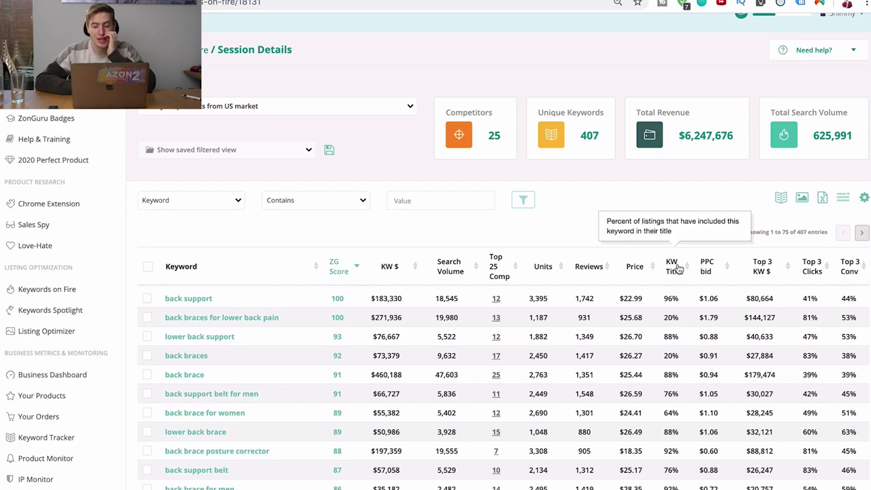
drag(679, 298, 661, 304)
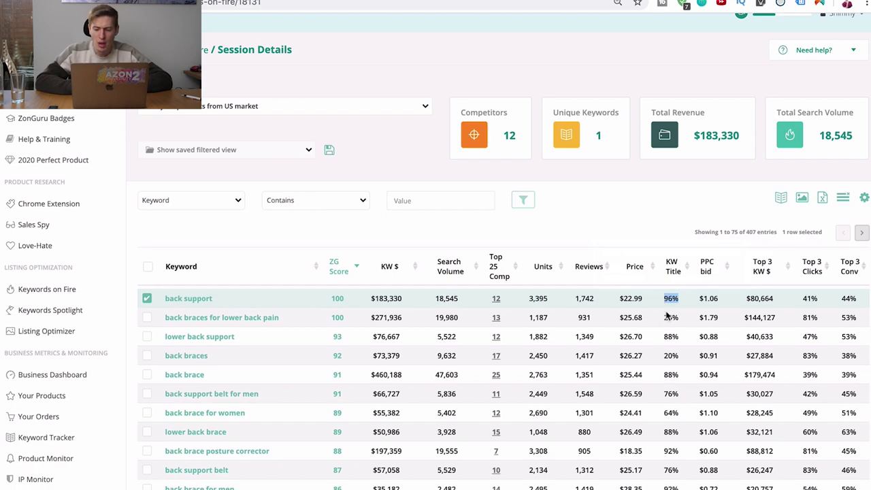
click(669, 317)
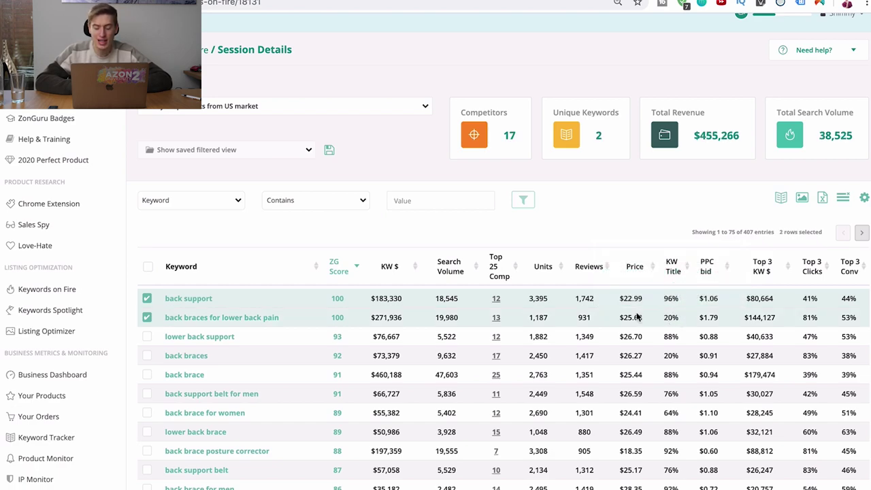
click(146, 318)
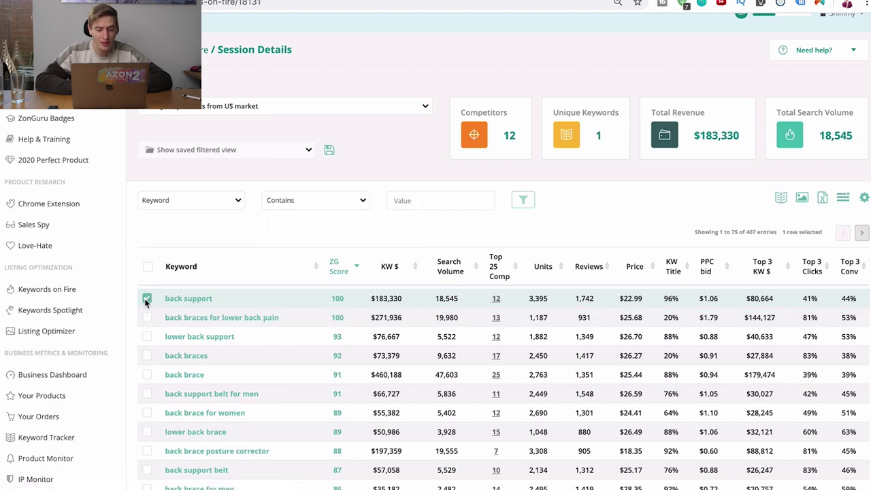
click(146, 298)
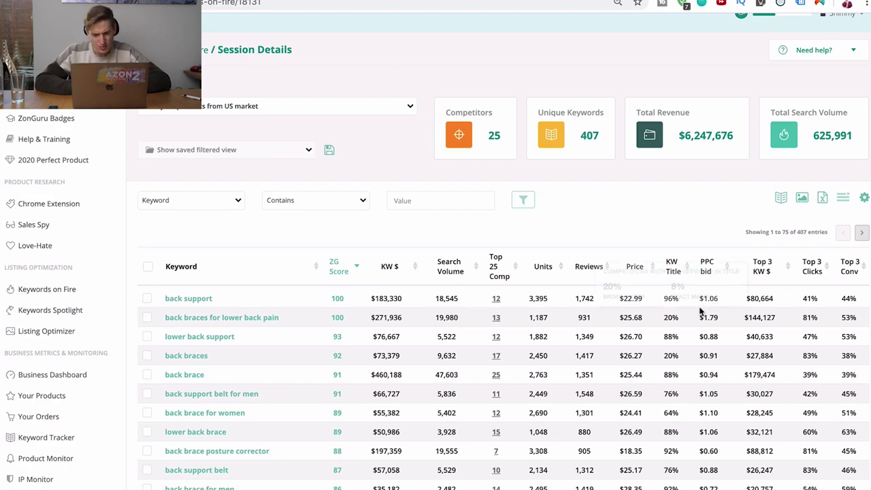
Step: Read the Top 3 KW $ explanation and highlight the top three listings' revenue in the "back support" row
mouse_move(766, 275)
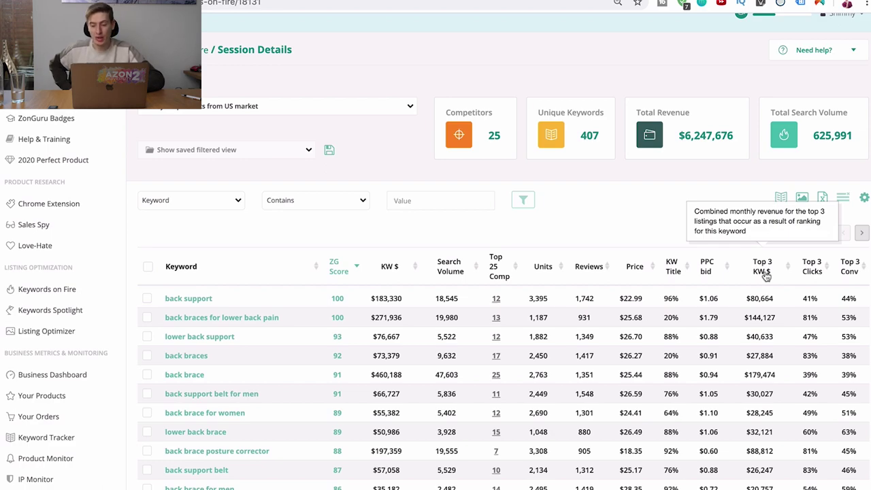
mouse_move(469, 273)
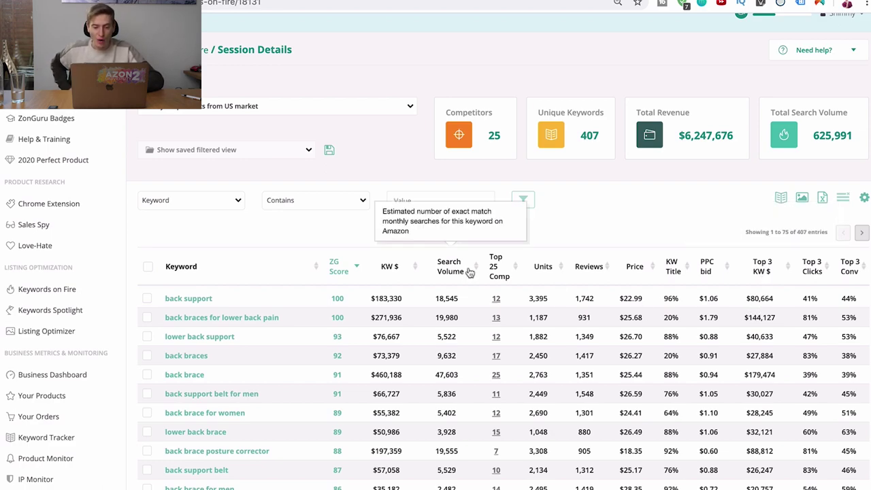
drag(773, 298, 746, 299)
click(746, 305)
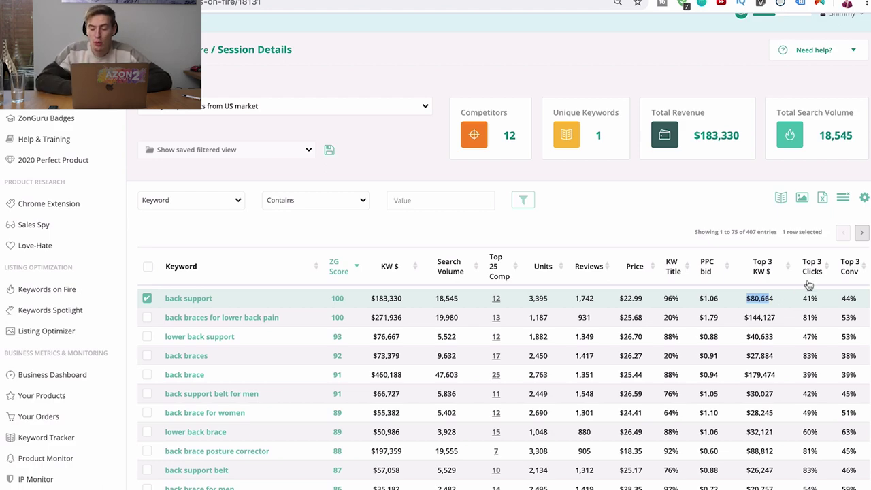
Step: Examine the Top 3 Clicks percentages throughout the keyword list and clear the "back support" selection
mouse_move(824, 271)
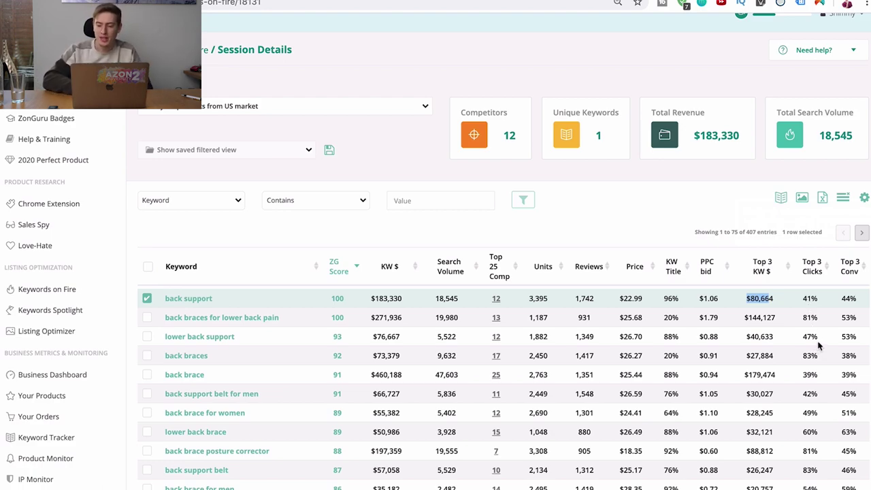
scroll(818, 346, down, 5)
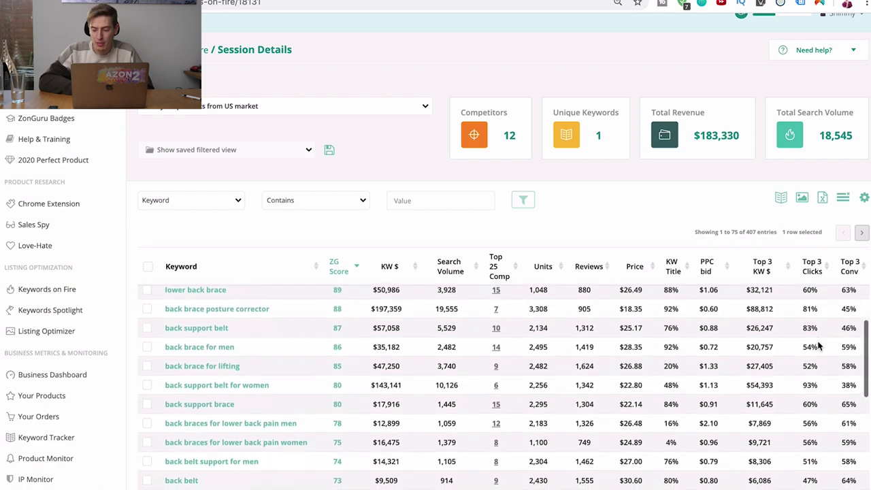
scroll(818, 346, down, 3)
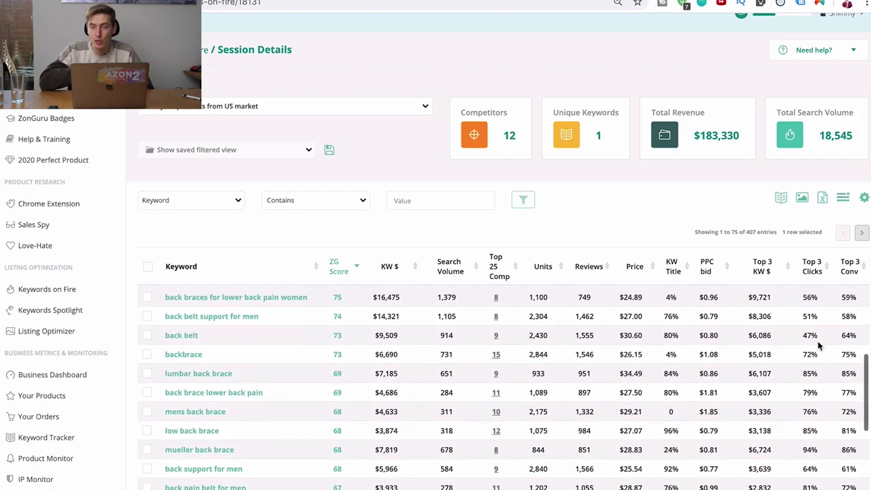
scroll(818, 345, down, 5)
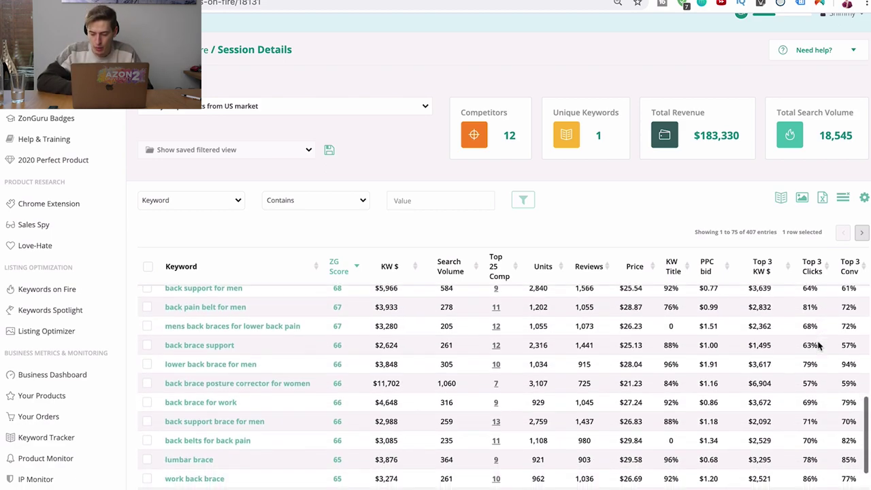
scroll(818, 346, down, 4)
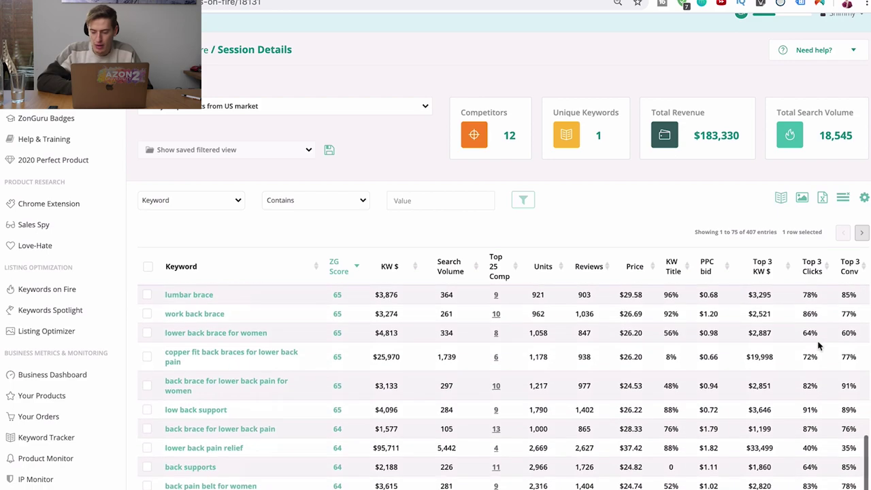
scroll(818, 346, up, 6)
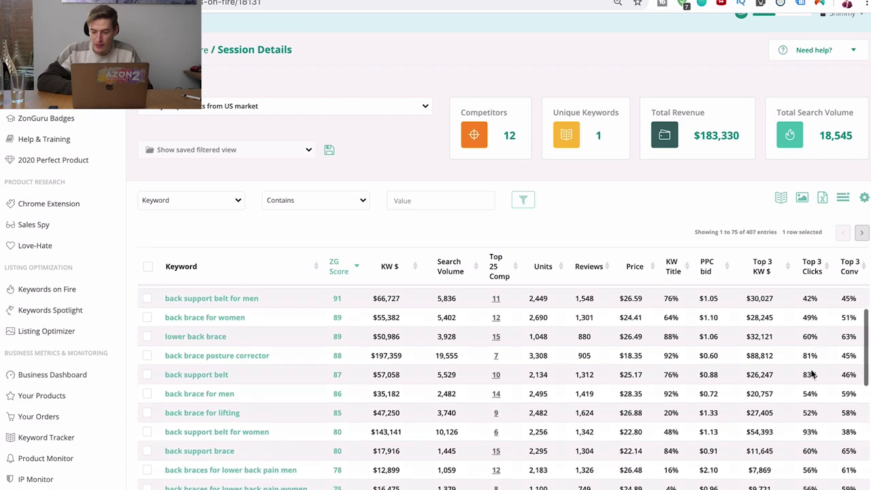
scroll(809, 394, up, 3)
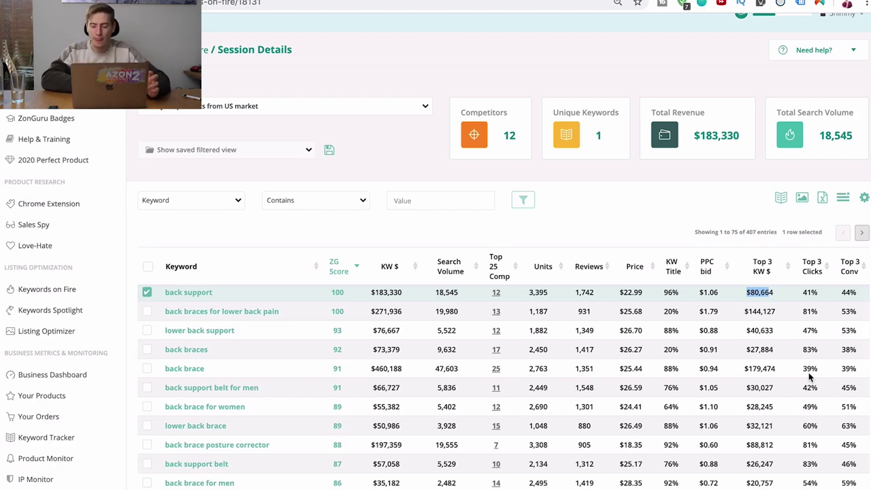
scroll(809, 376, up, 1)
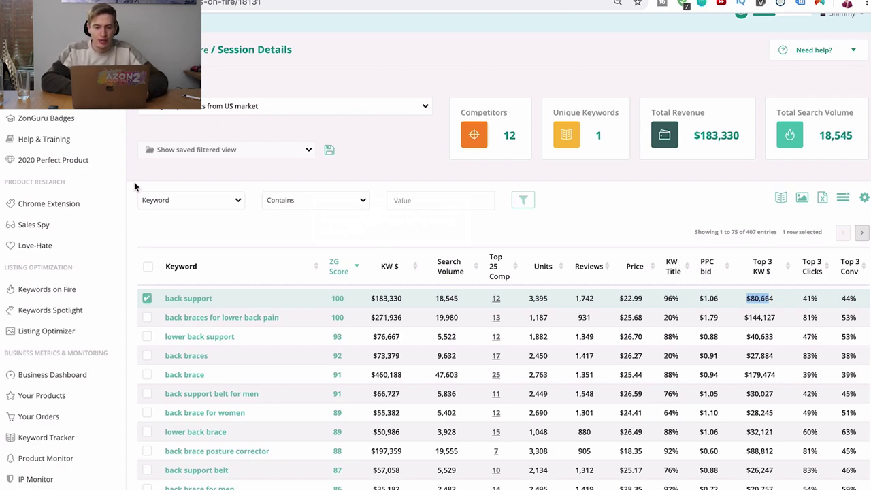
click(147, 298)
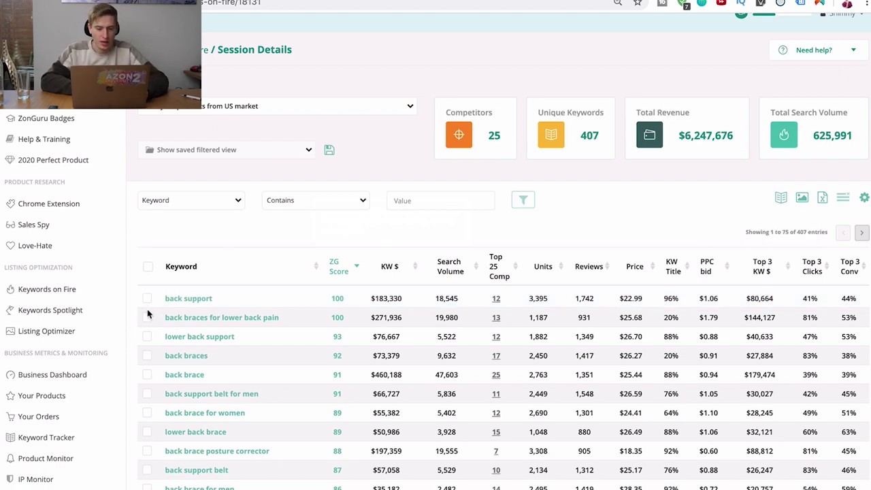
click(146, 317)
click(147, 336)
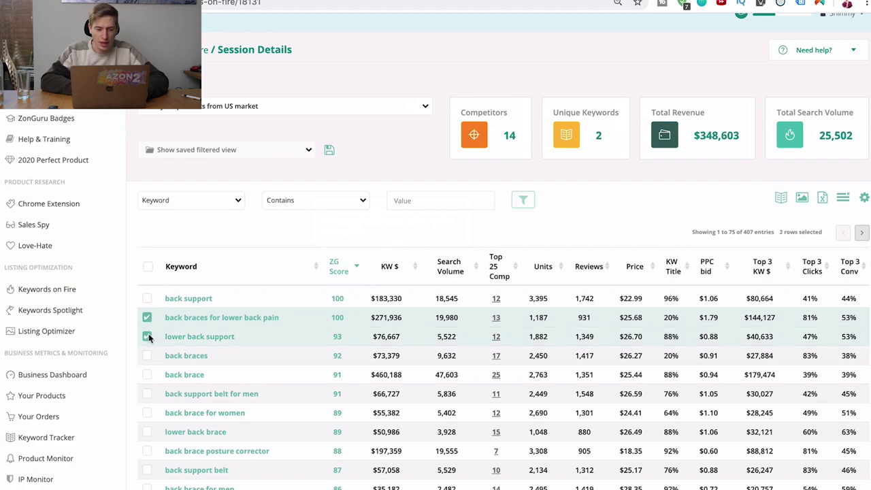
click(147, 336)
click(148, 317)
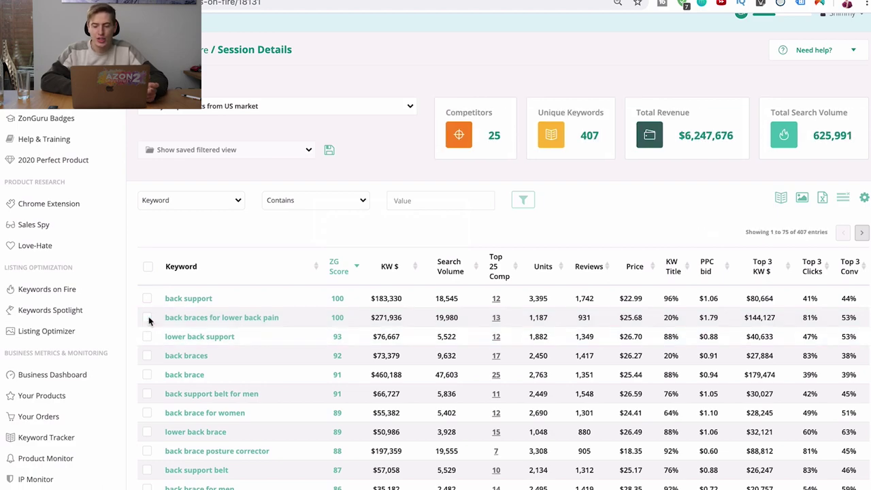
Step: Select "back support", "back braces for lower back pain" and "lower back support" to review their combined competitors and total revenue
scroll(359, 349, up, 1)
scroll(317, 339, down, 1)
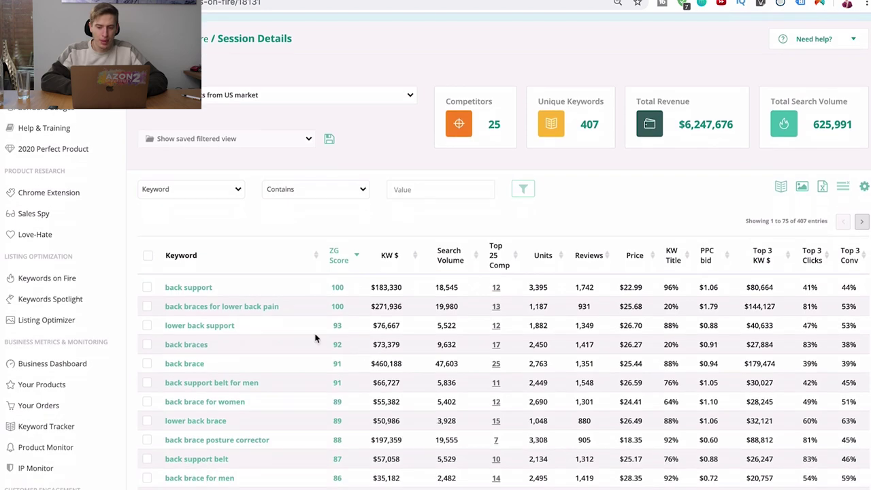
click(147, 287)
click(147, 306)
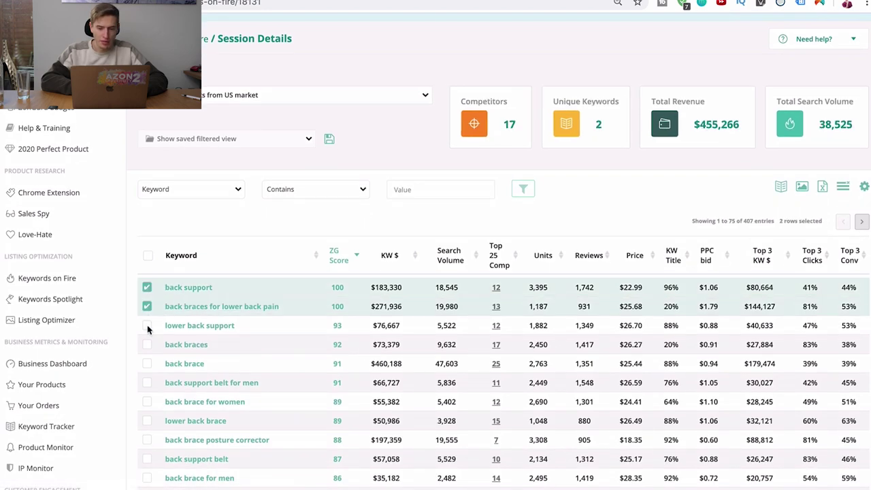
click(147, 325)
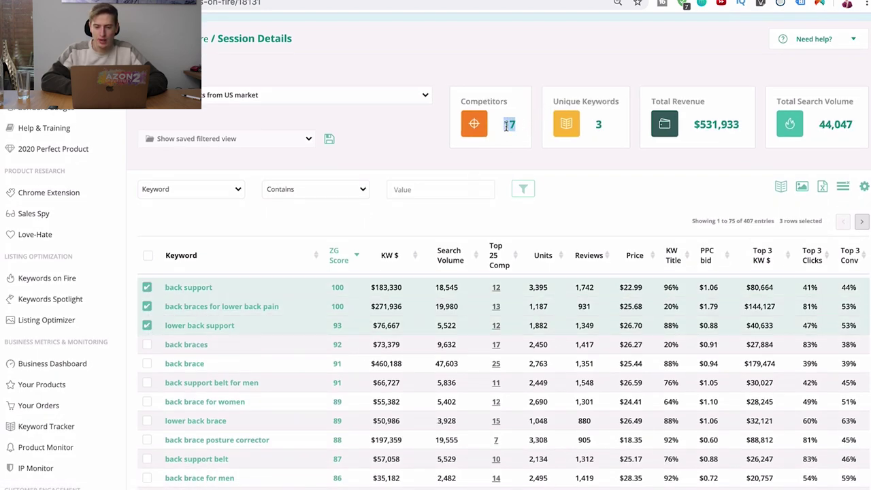
drag(744, 125, 726, 125)
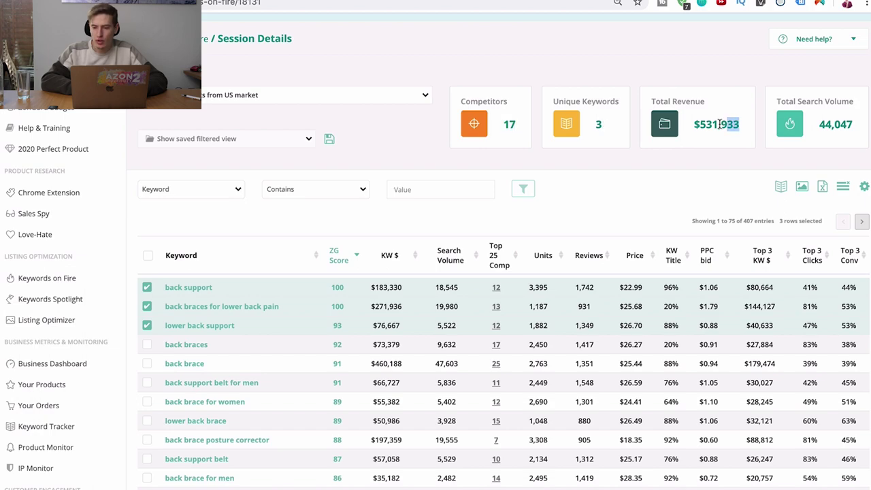
Step: Clear the three keyword selections and check the highest ranked competitor for "back braces" in Top 25 Comp
click(147, 325)
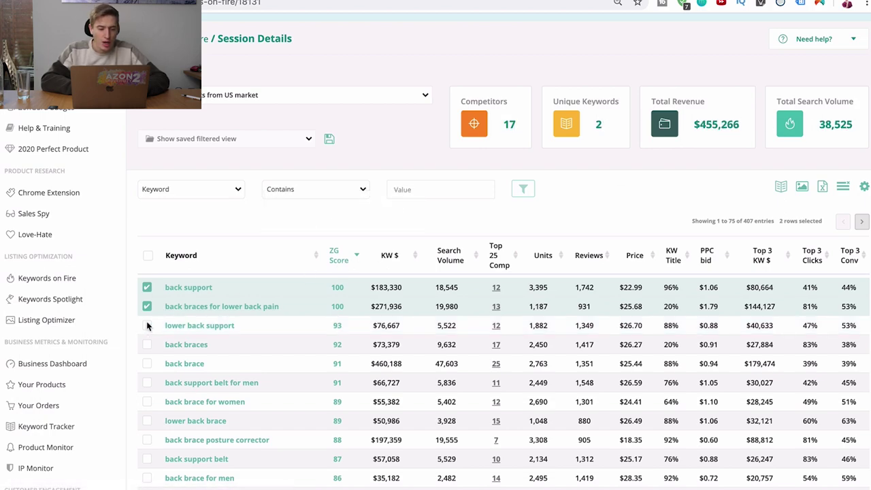
click(147, 306)
click(147, 289)
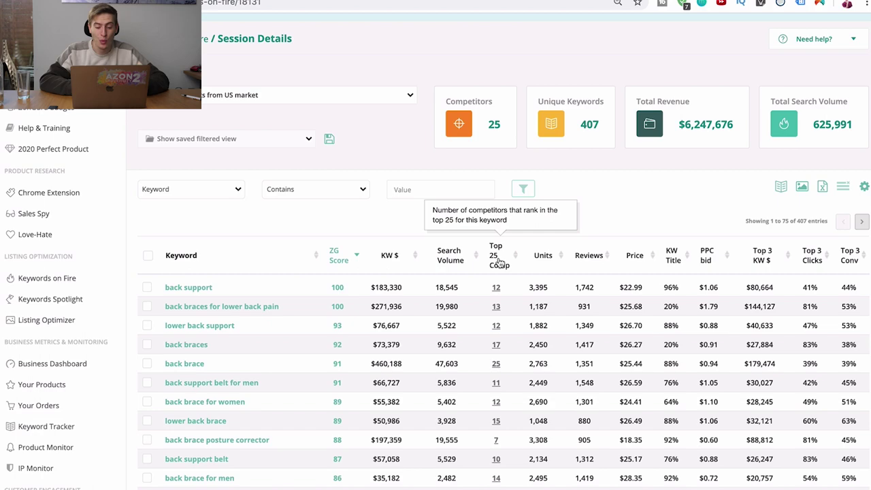
mouse_move(495, 346)
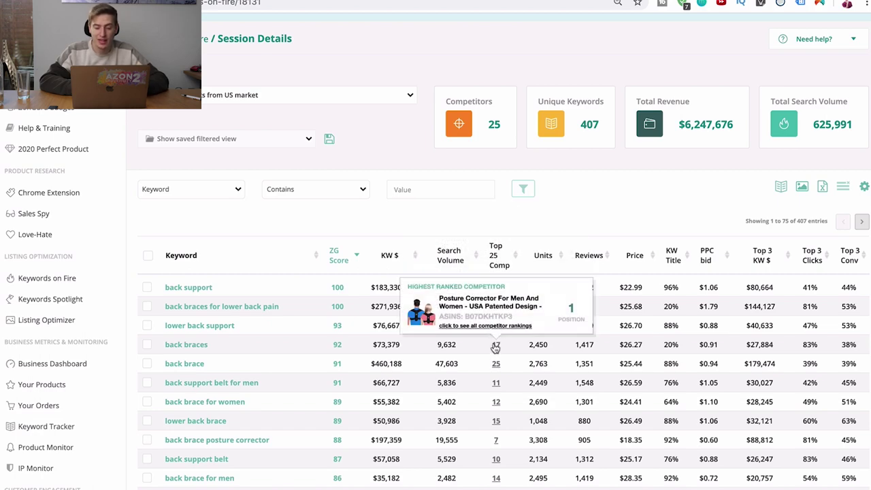
Step: View the full list of top 25 competitor rankings for "back braces", look through it and close it
click(495, 346)
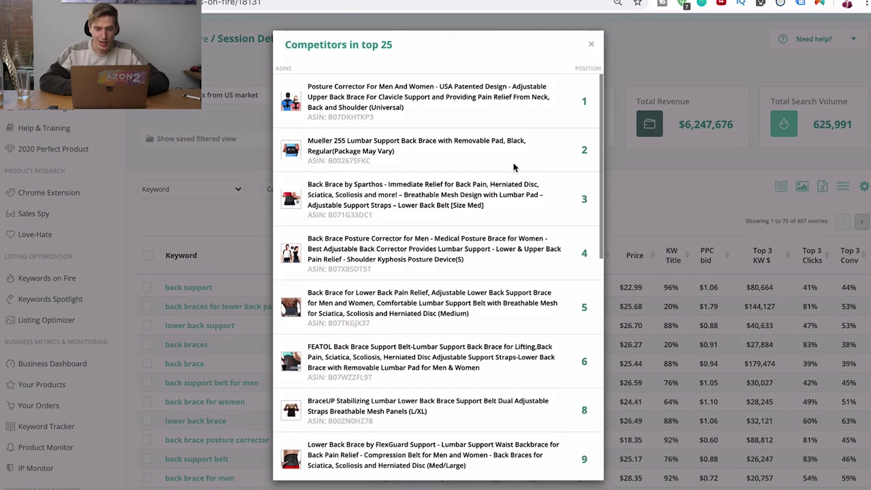
scroll(507, 204, down, 10)
scroll(513, 167, up, 10)
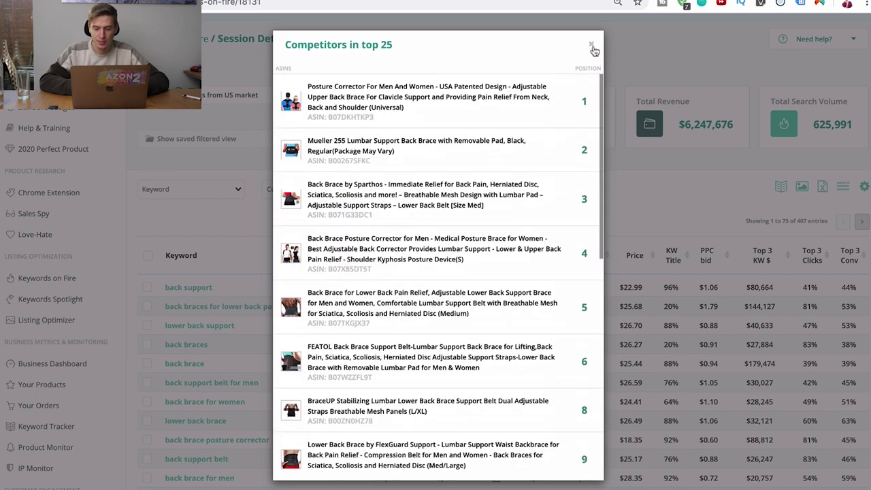
click(591, 44)
mouse_move(496, 325)
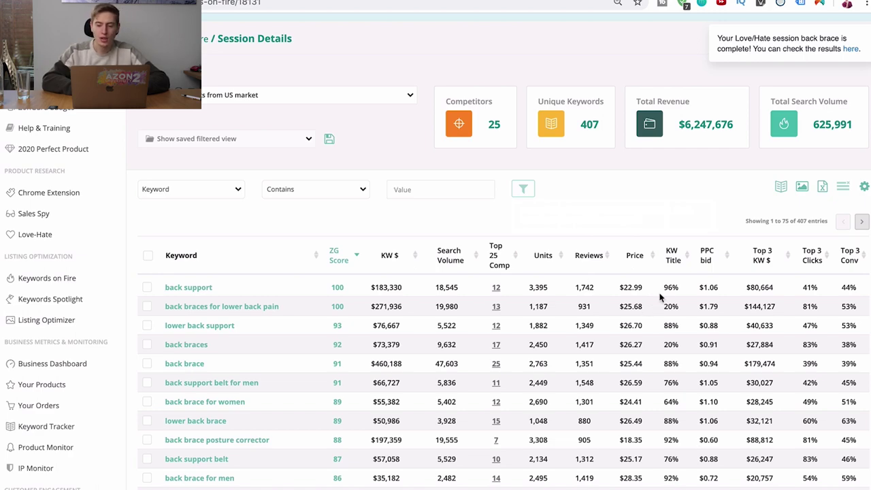
Step: Compare the KW Title percentages for "back braces for lower back pain" and "back braces", and clear both row selections
mouse_move(671, 265)
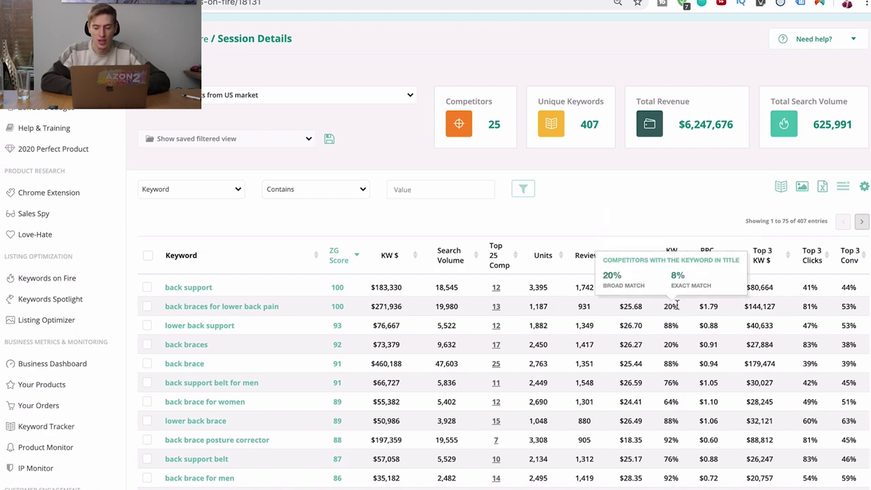
drag(678, 307, 666, 306)
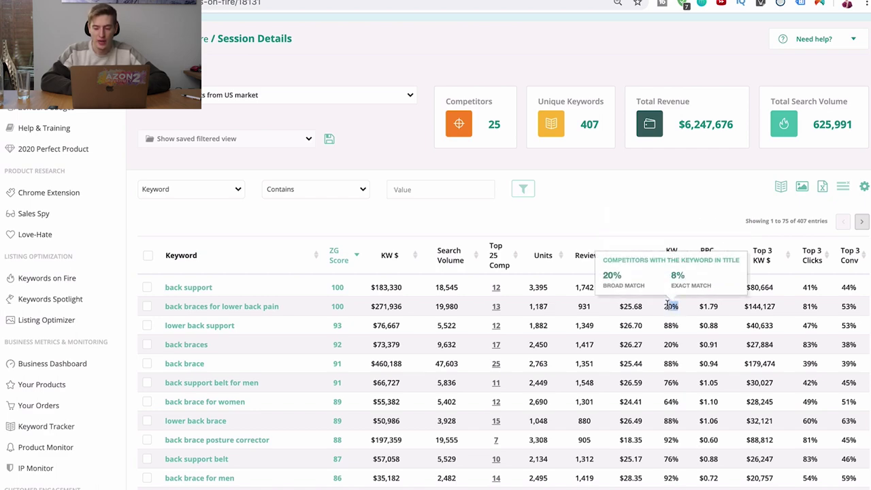
click(669, 344)
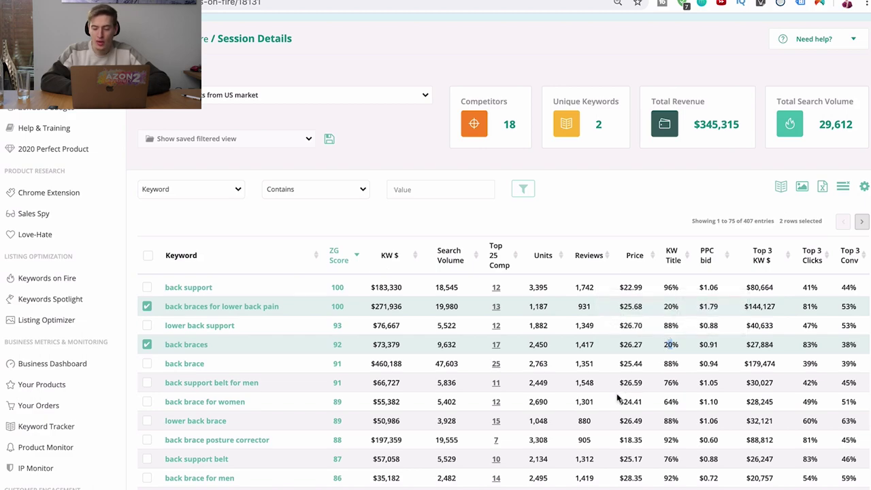
click(147, 345)
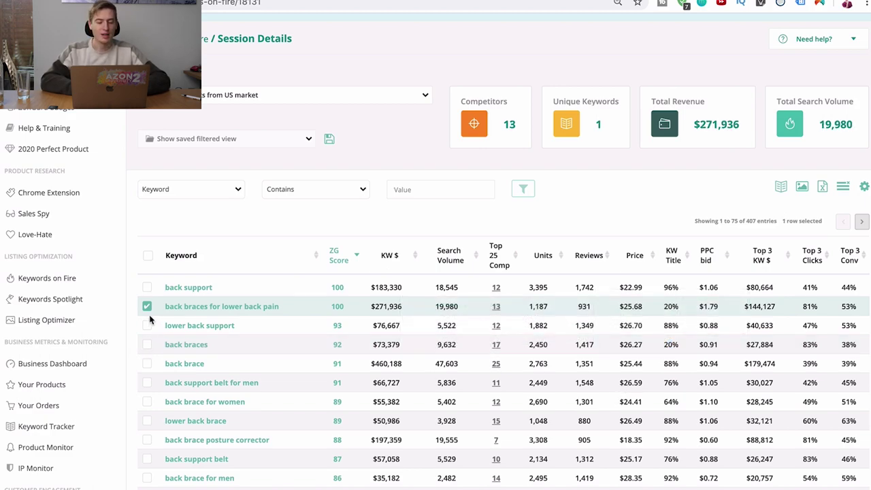
click(147, 307)
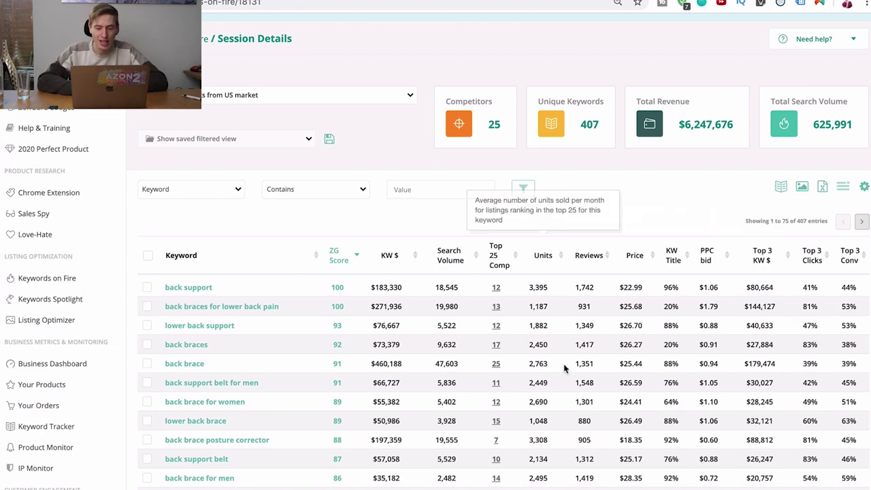
Step: Skim the lower-scoring keywords further down the list
scroll(565, 370, down, 5)
scroll(565, 368, down, 4)
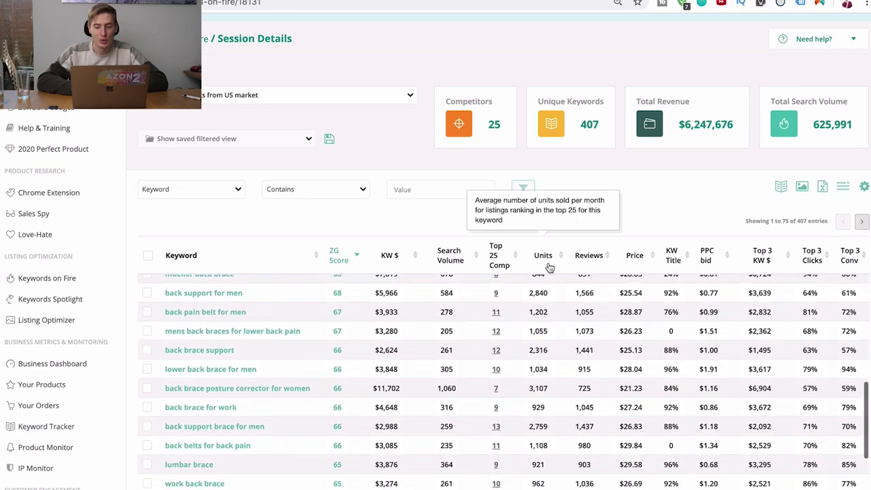
scroll(549, 268, up, 1)
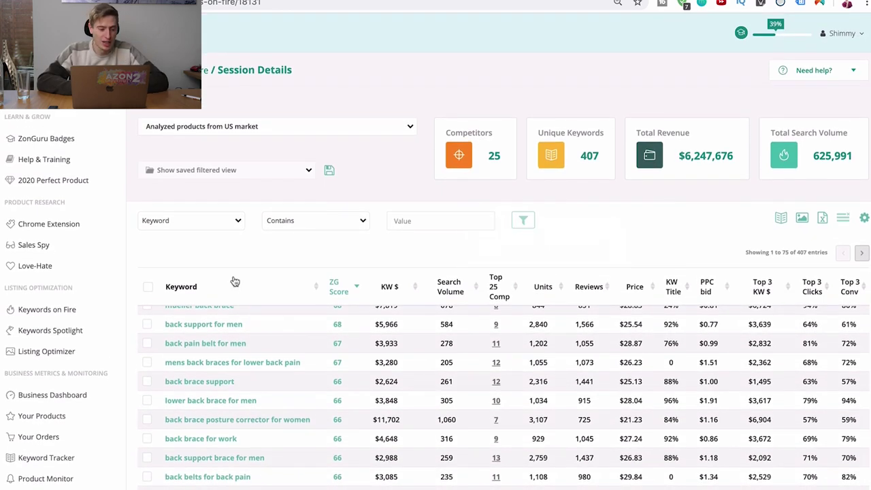
Step: Open Keywords Spotlight and look through the BlenderBottle shaker listing's bullets, search terms and subject matter
click(68, 334)
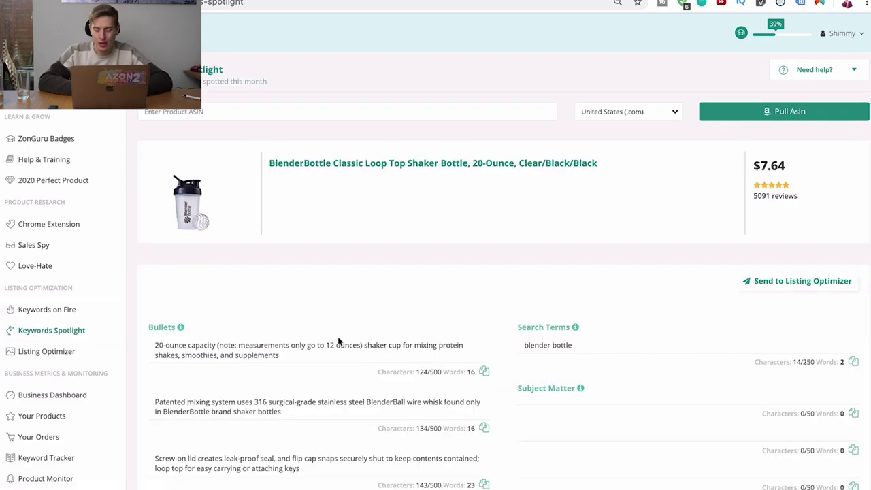
scroll(338, 340, down, 1)
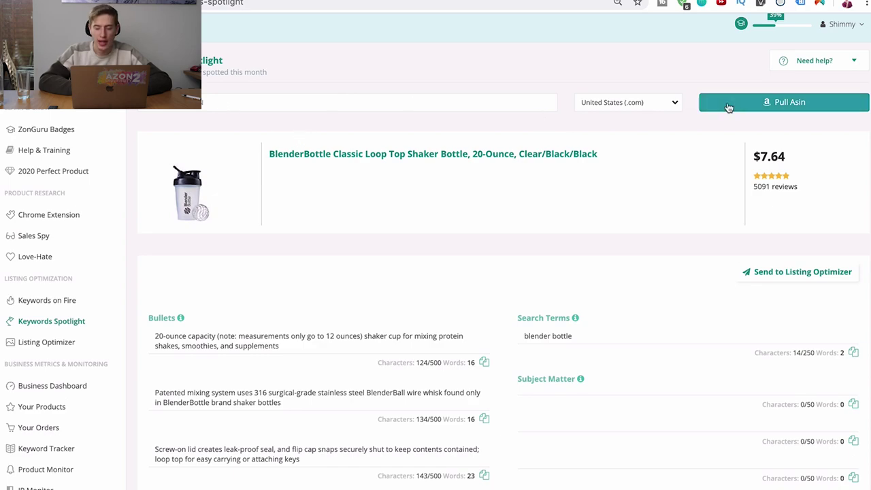
scroll(550, 210, down, 2)
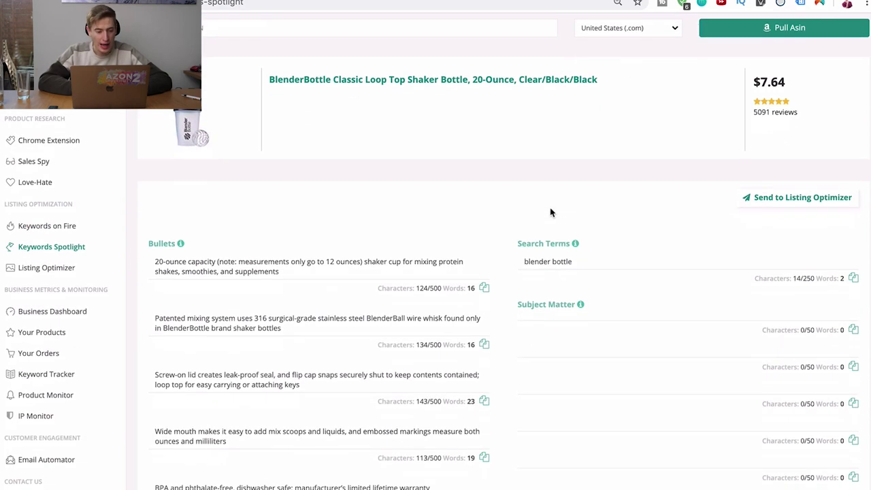
scroll(340, 341, down, 3)
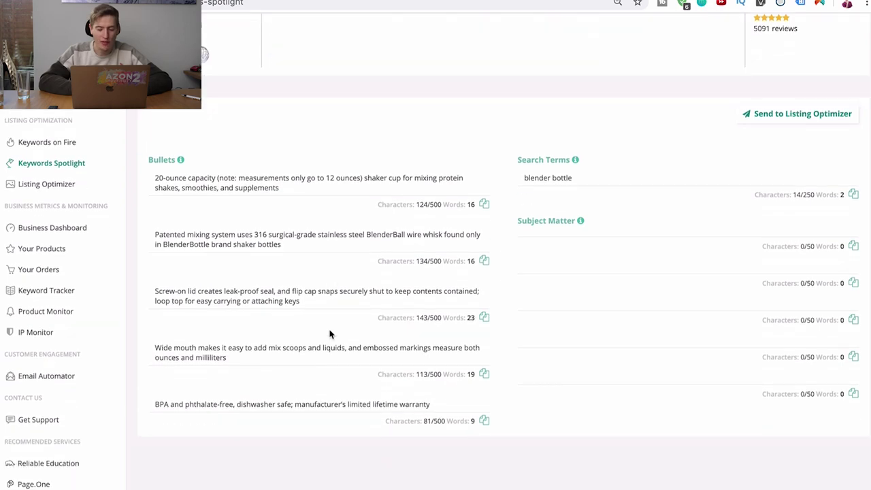
Step: Highlight the BlenderBottle listing's first bullet and its "blender bottle" search term, and review the remaining bullets
drag(210, 177, 234, 205)
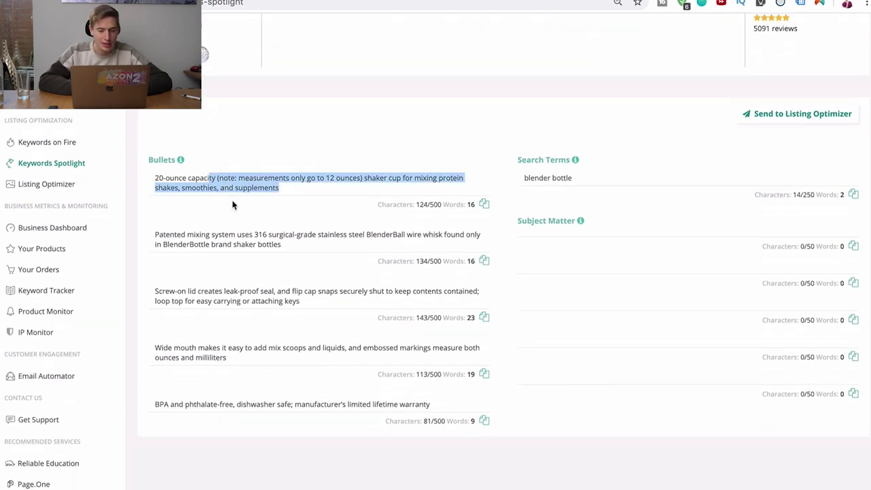
drag(578, 180, 536, 180)
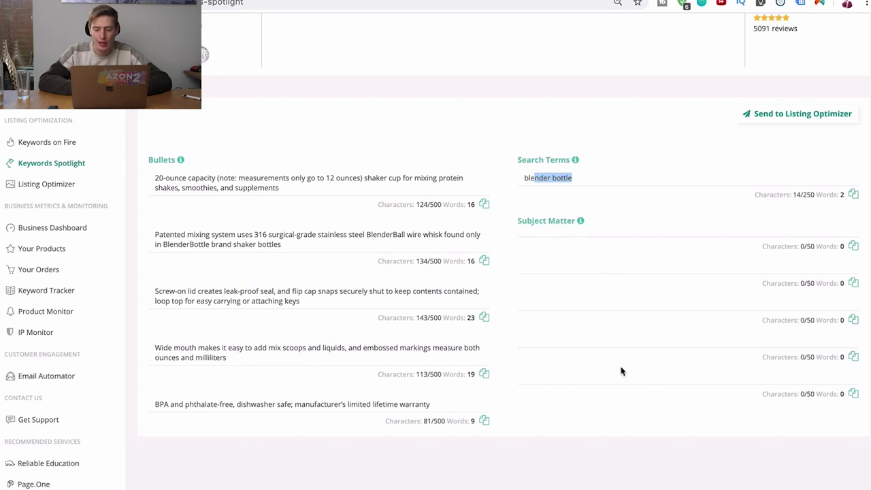
scroll(432, 178, up, 2)
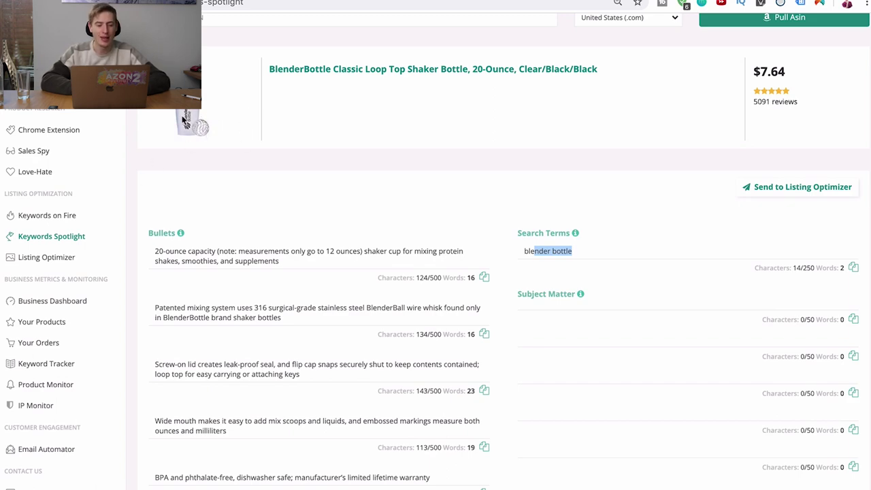
scroll(194, 139, down, 2)
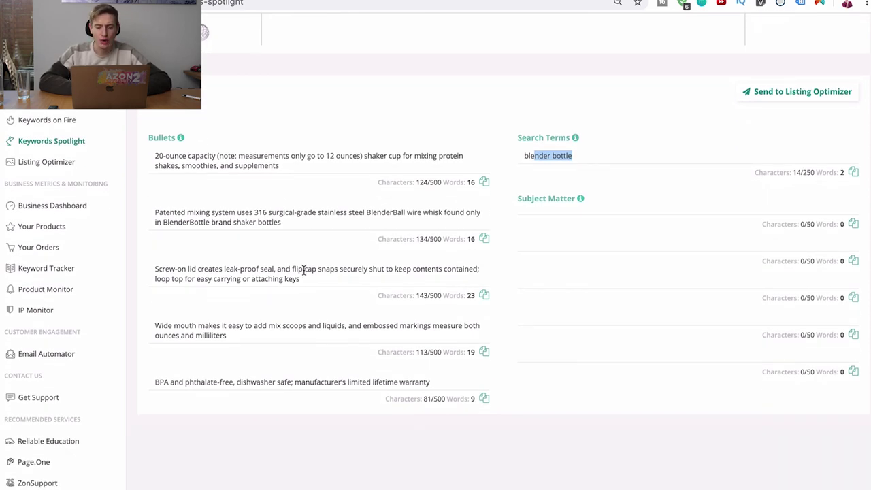
scroll(303, 270, up, 1)
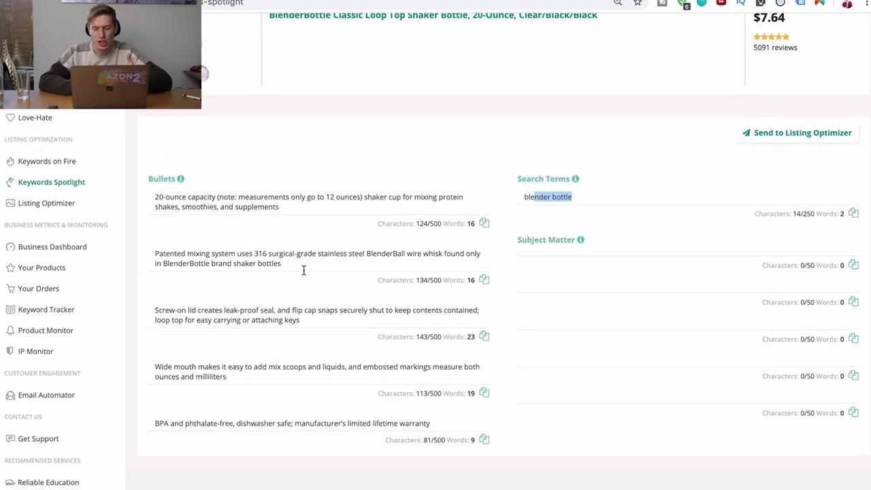
scroll(303, 270, up, 1)
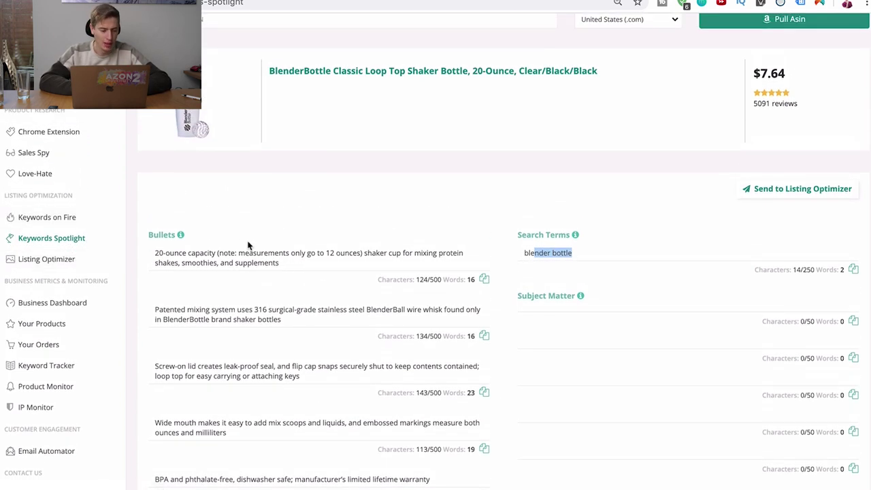
Step: Open Listing Optimizer, enter "back brace" in the keywords list and check its Combined Revenue
click(73, 261)
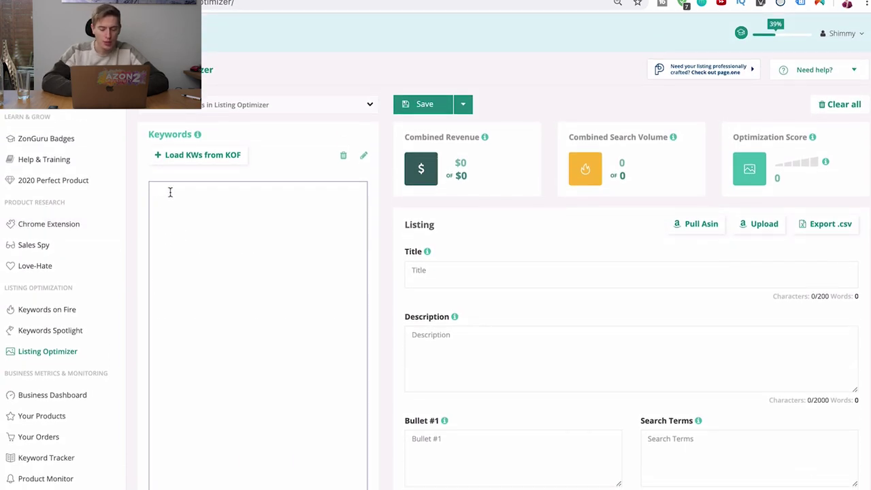
text(brace)
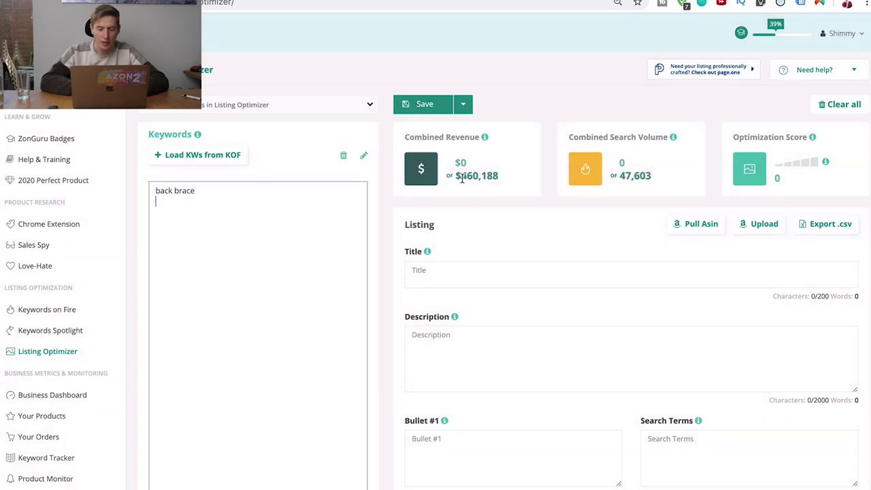
mouse_move(455, 177)
mouse_down()
mouse_move(505, 181)
mouse_move(458, 161)
mouse_up()
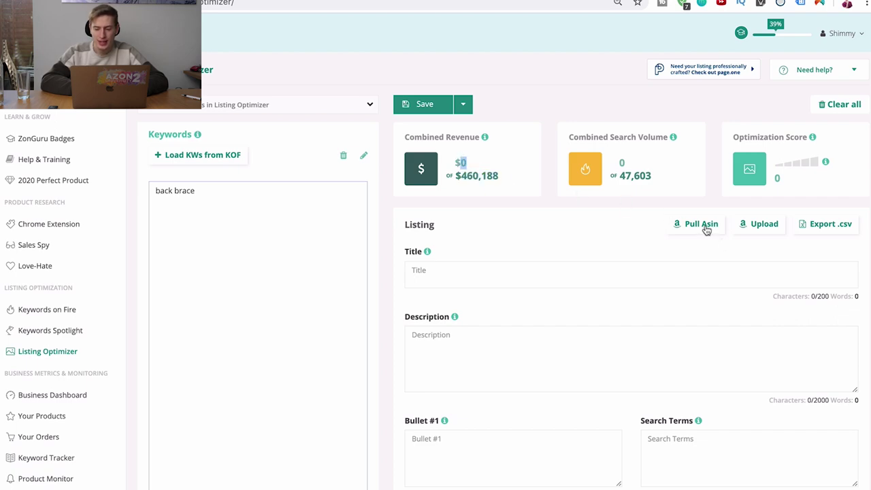
Step: Look through the empty listing fields, from Title and Description to the bullets, Search Terms and Subject Matter
click(605, 266)
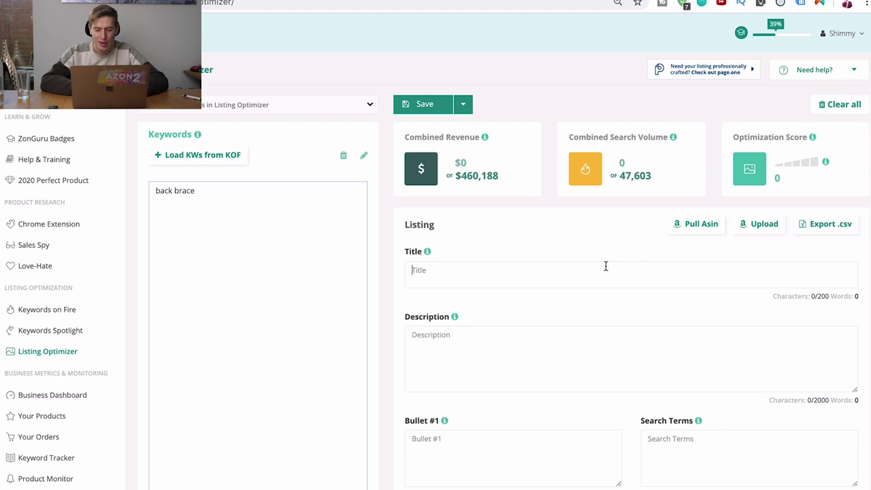
click(567, 353)
scroll(567, 353, down, 1)
scroll(566, 354, down, 4)
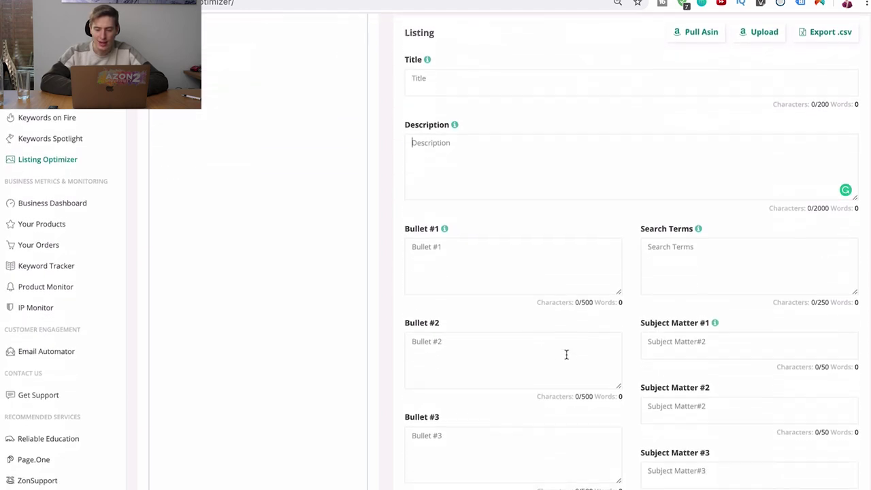
scroll(677, 290, down, 2)
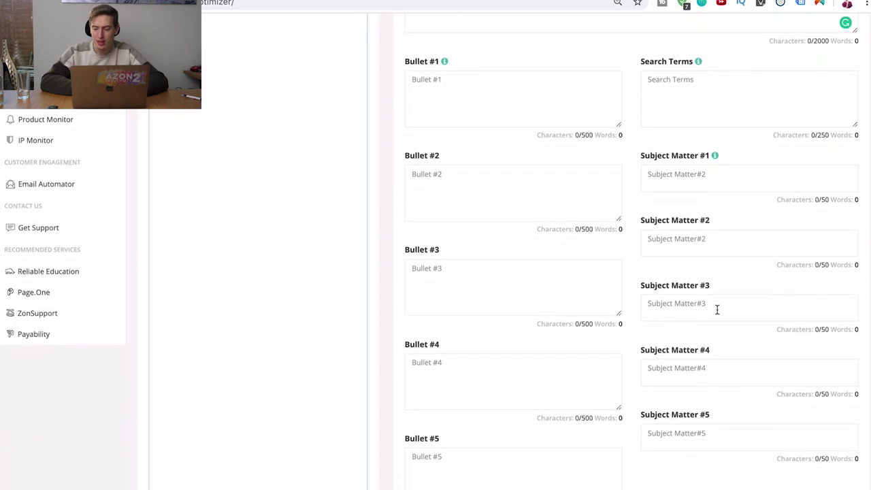
scroll(707, 188, down, 2)
scroll(705, 188, up, 8)
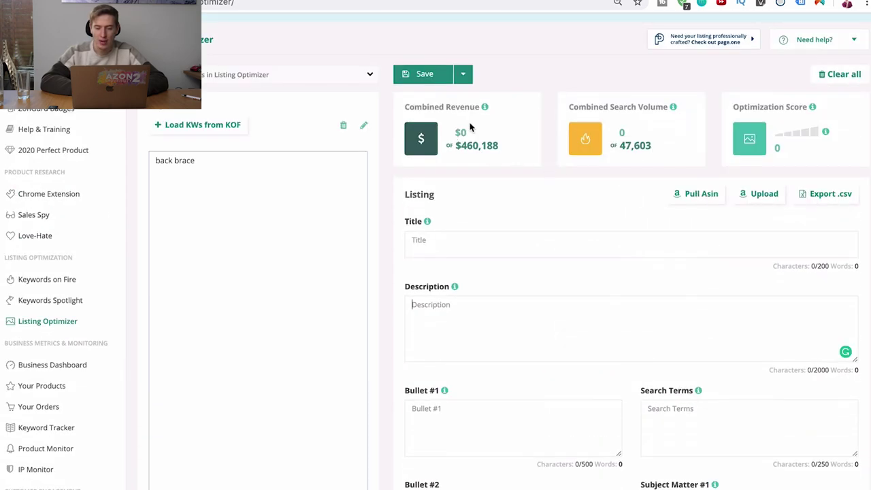
Step: Highlight the Combined Revenue and Combined Search Volume totals for "back brace", clear the highlight and look at the Optimization Score
drag(461, 140, 499, 147)
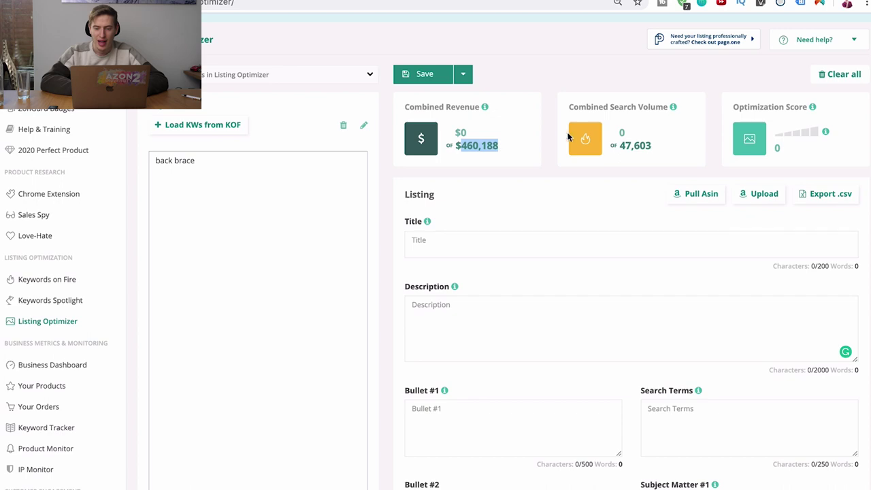
click(617, 130)
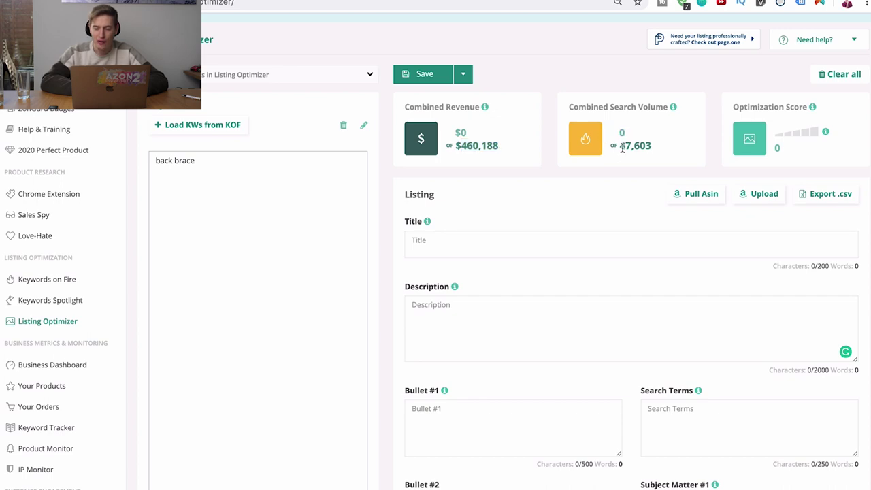
drag(619, 145, 649, 148)
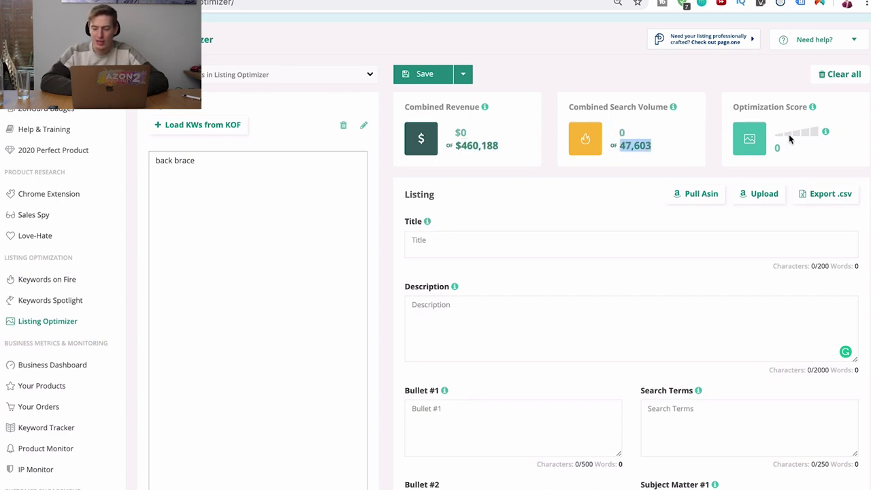
click(808, 163)
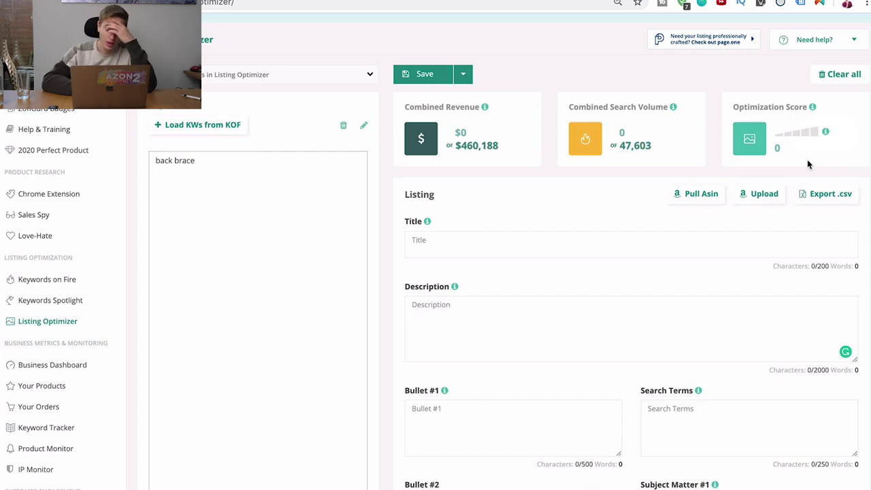